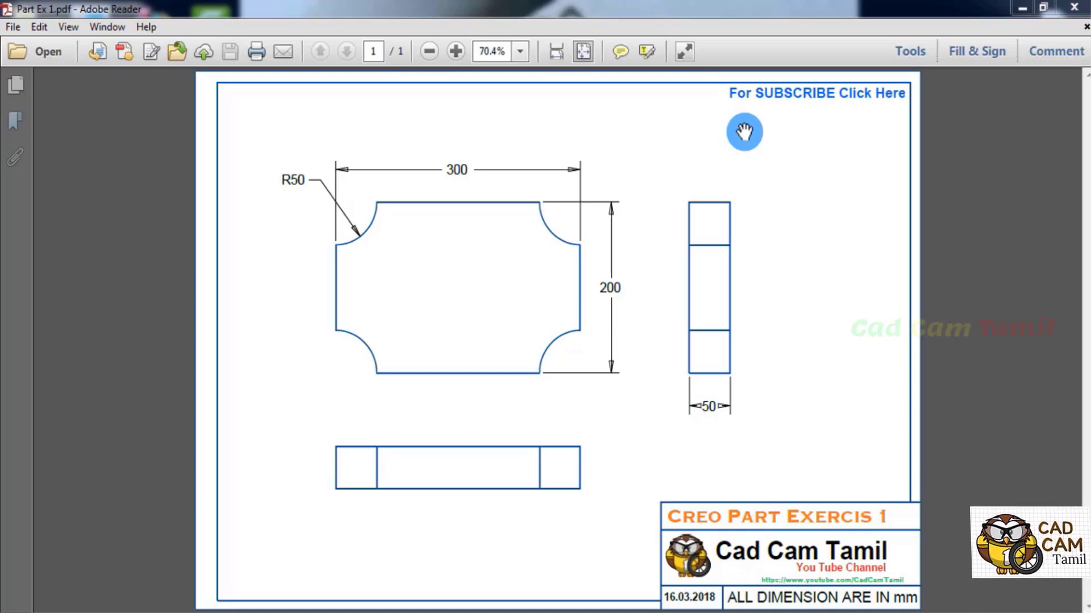
Switch to NX and sketch a rectangle from its center at the sketch origin, about 130 mm wide and 87 mm high
key("alt+Tab")
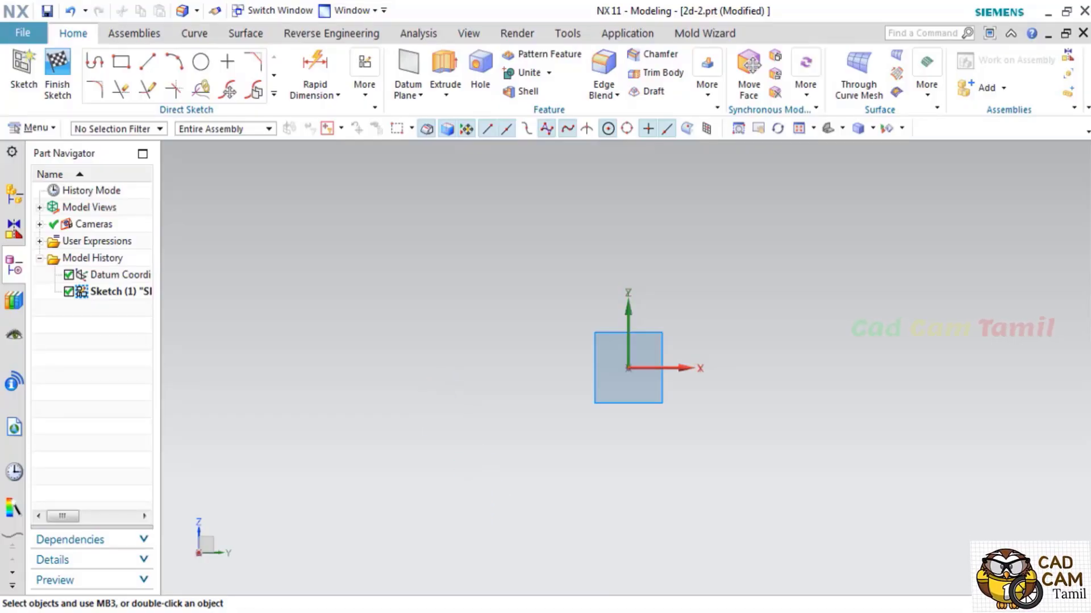
key("alt+Tab")
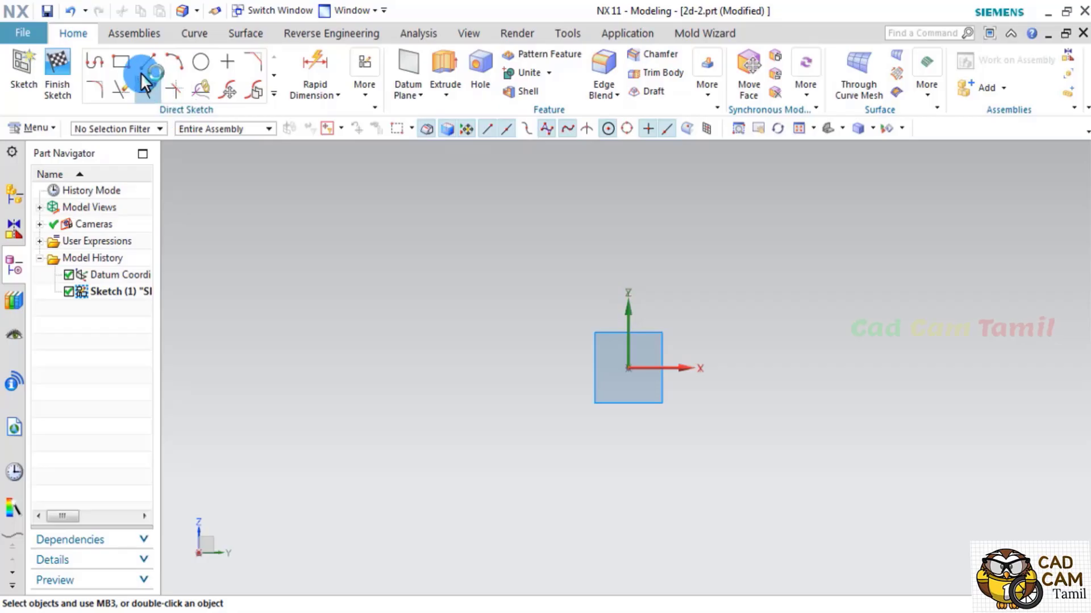
left_click(120, 64)
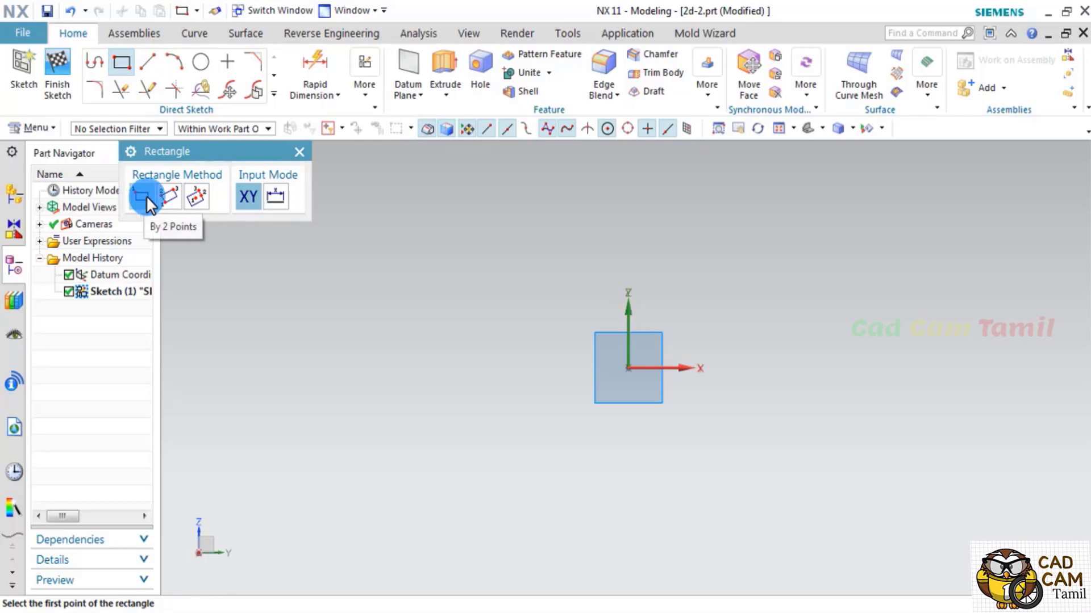
left_click(196, 195)
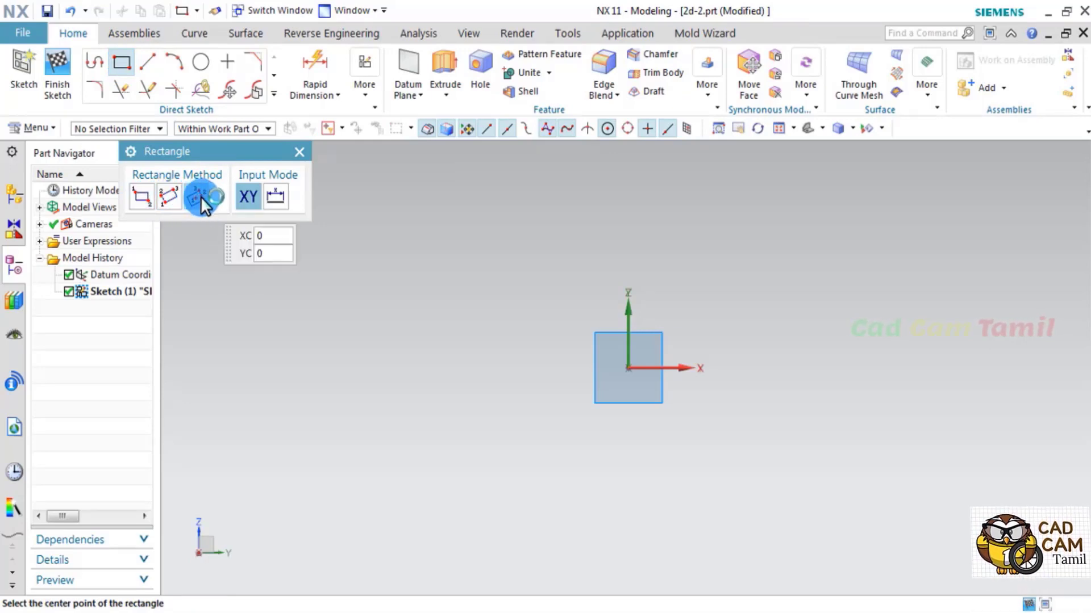
left_click(630, 369)
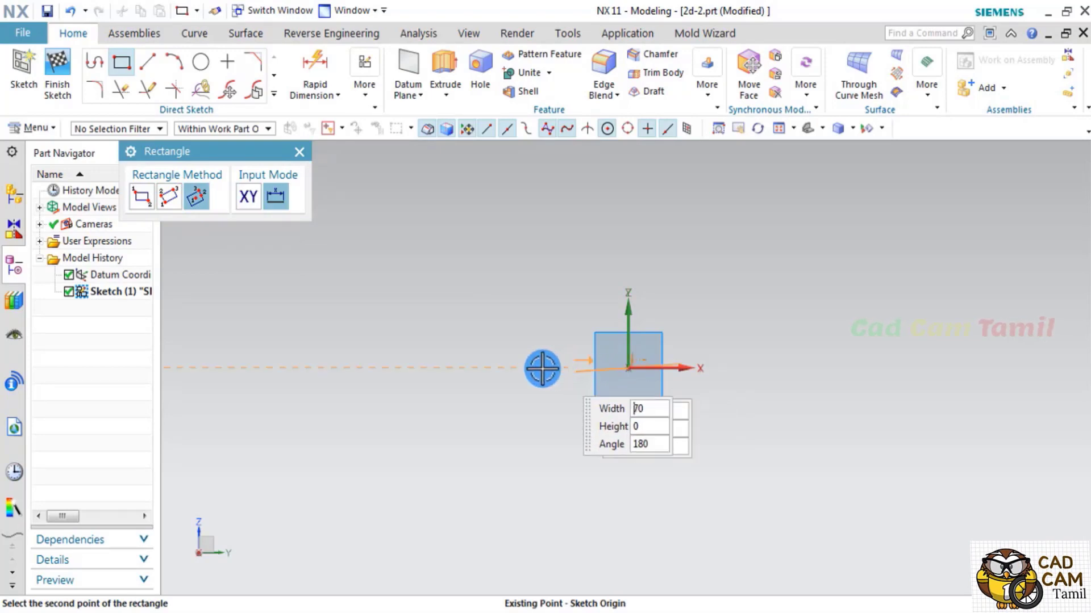
left_click(515, 447)
left_click(299, 151)
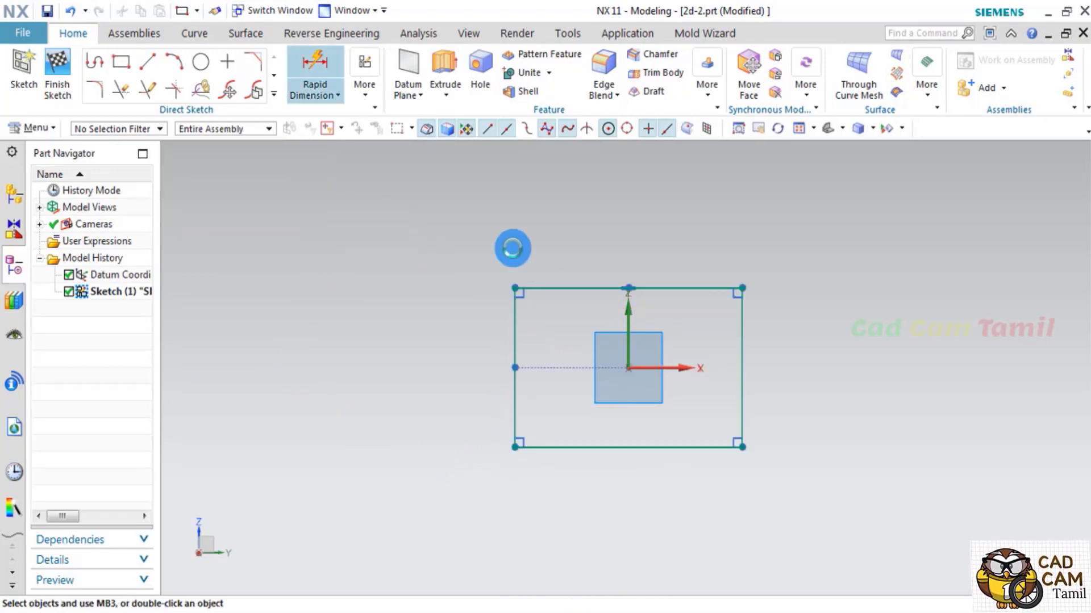
Dimension the rectangle's width, then dimension its height and set the height to 200 mm
key("d")
left_click(596, 285)
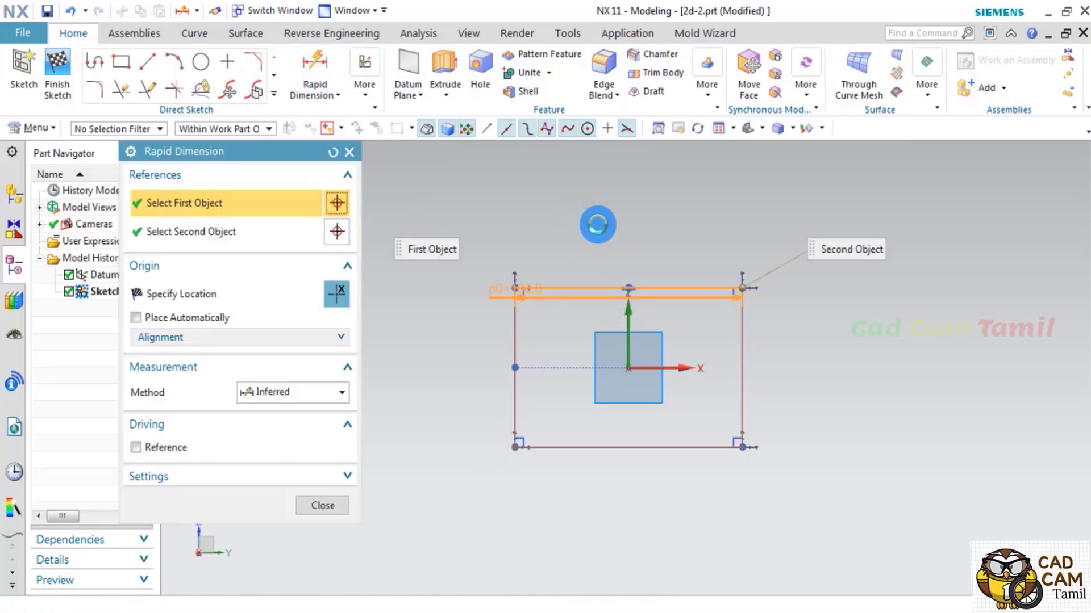
left_click(770, 342)
left_click(743, 329)
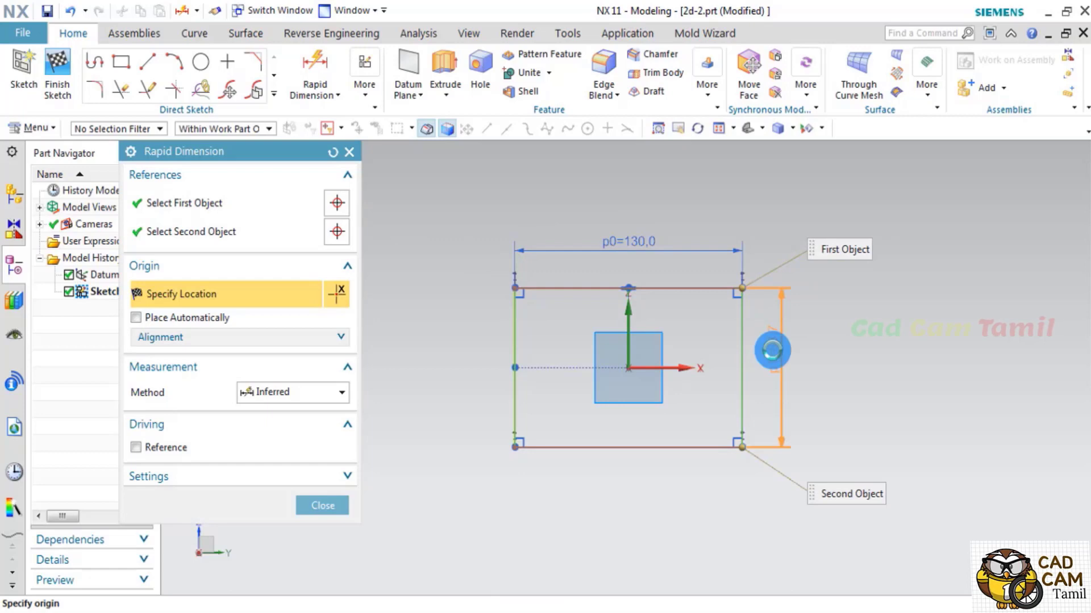
left_click(794, 369)
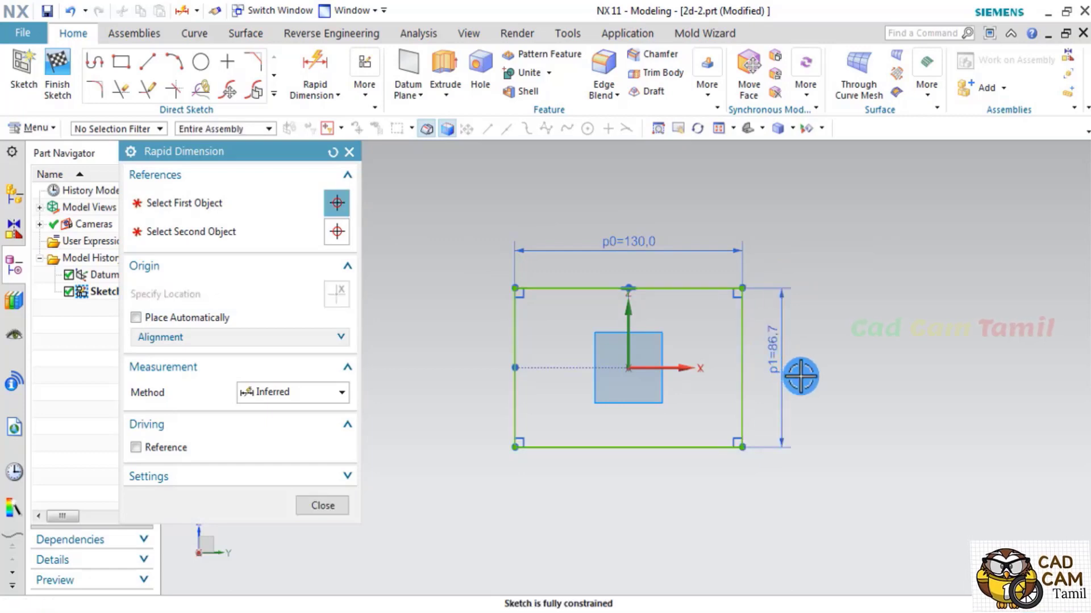
type("200")
key("Return")
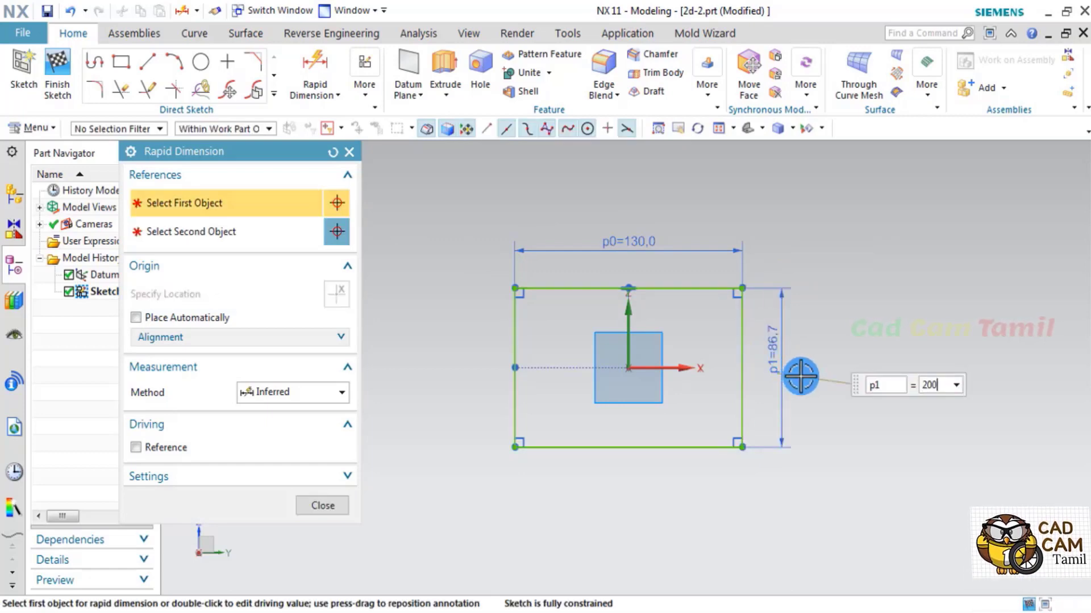
Set the rectangle's width dimension to 300 mm and finish dimensioning
double_click(676, 259)
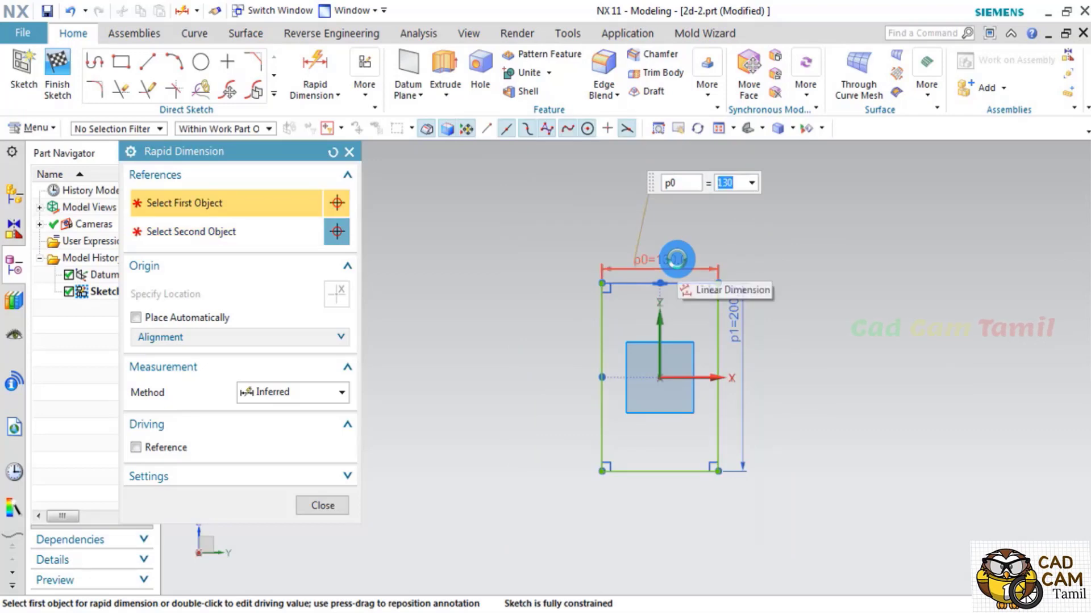
type("300")
key("Return")
left_click(332, 505)
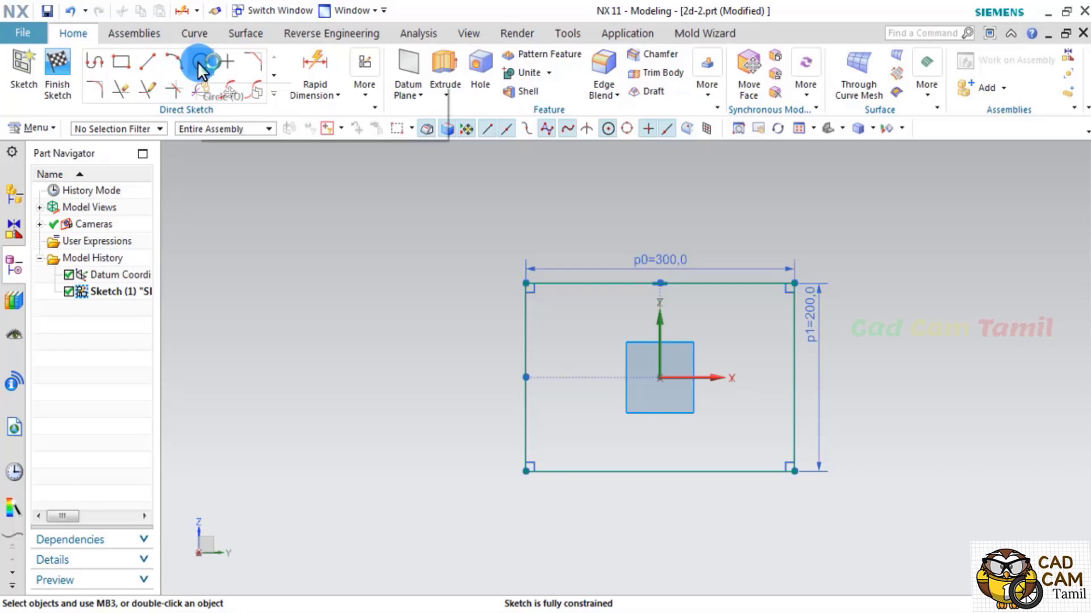
Sketch a circle about 76 mm in diameter centered on the rectangle's upper-left corner
left_click(200, 64)
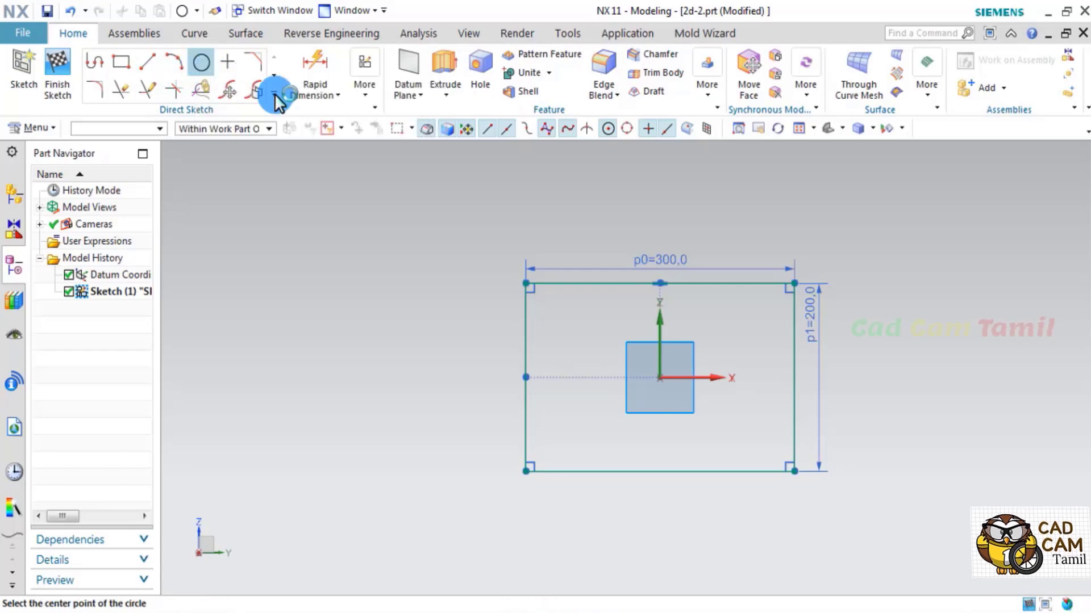
left_click(526, 282)
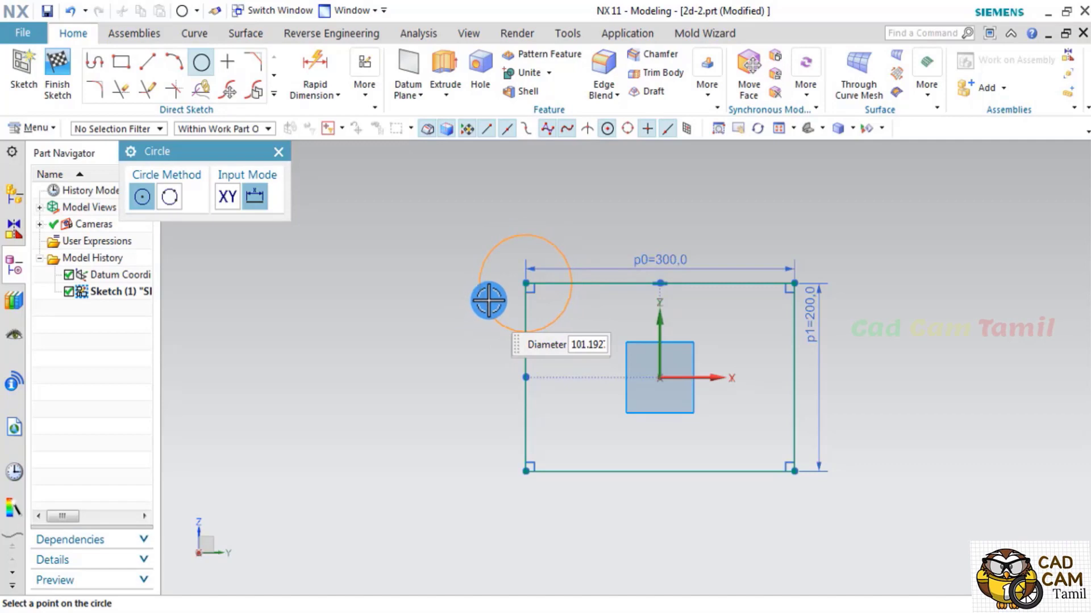
left_click(502, 258)
Add a radial dimension of 50 mm to the corner circle and place its label beside the circle
left_click(306, 66)
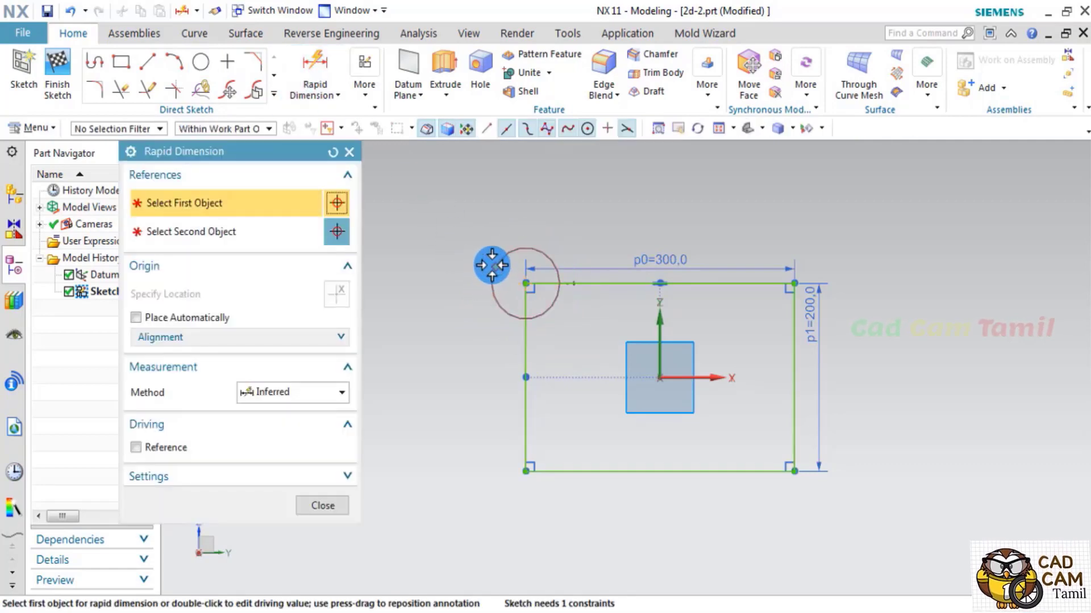
left_click(464, 280)
left_click(341, 392)
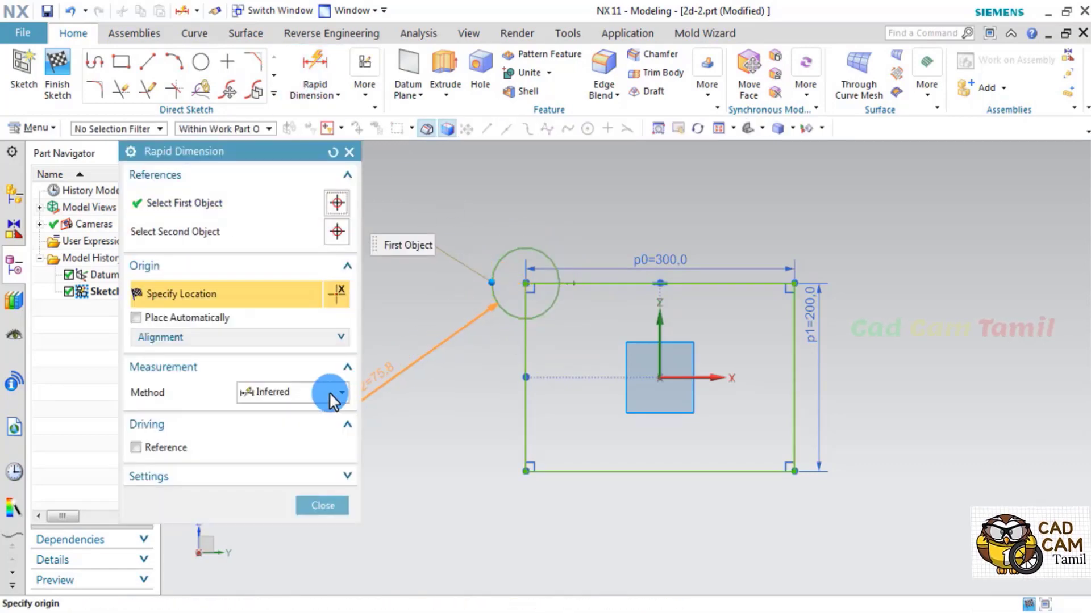
left_click(278, 531)
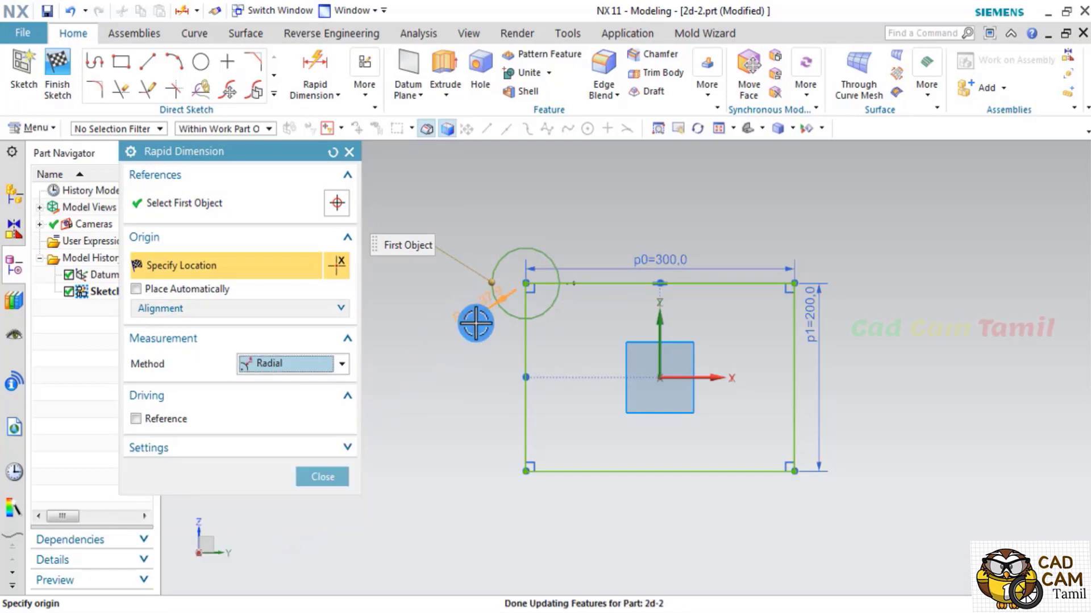
left_click(455, 358)
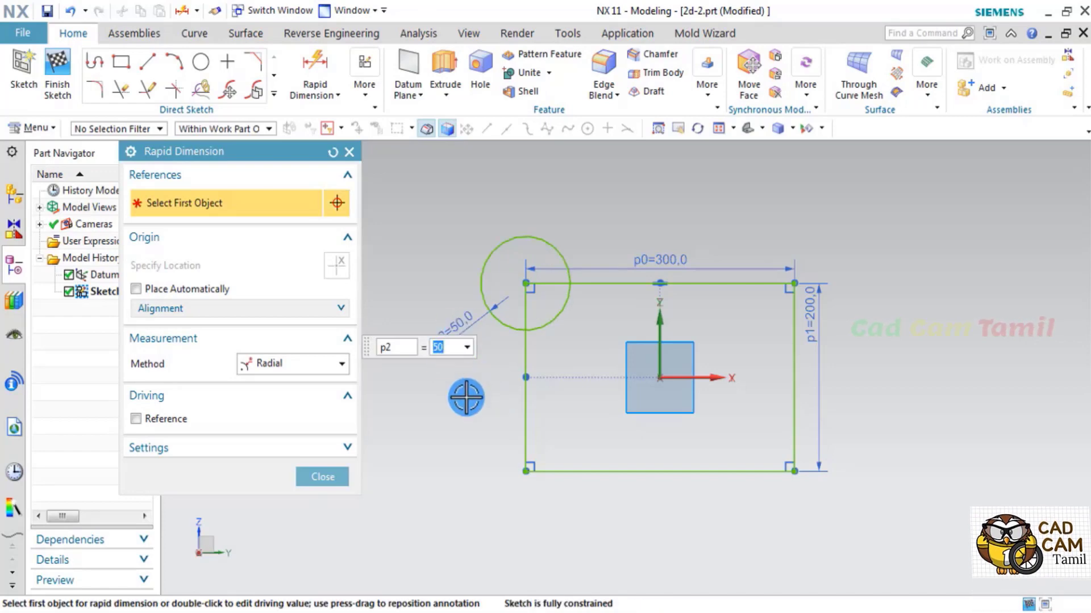
left_click(324, 474)
left_click(464, 334)
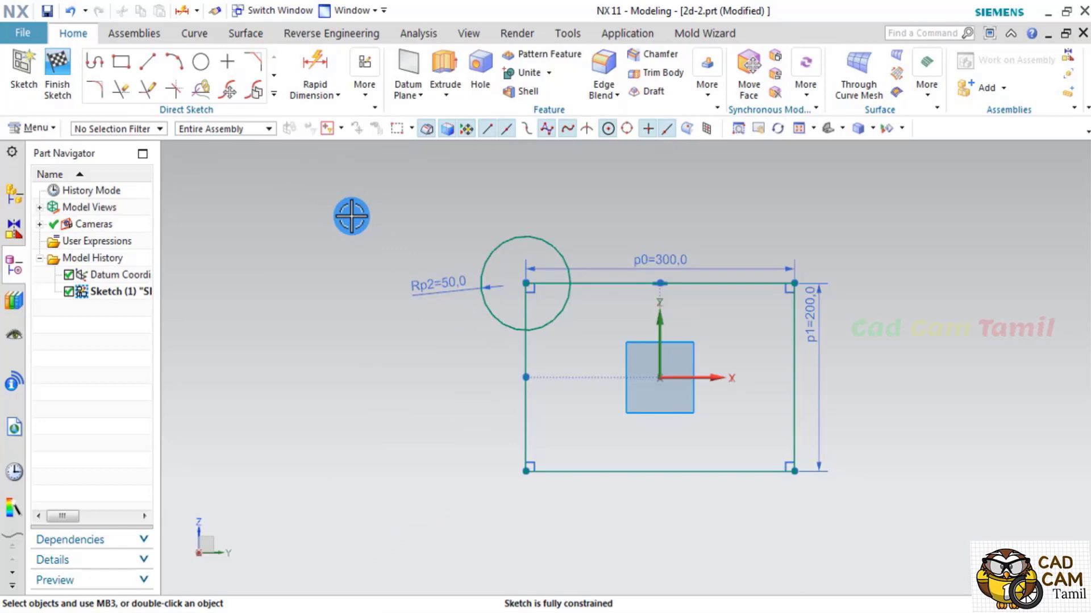
Mirror the corner circle about the sketch's vertical axis onto the upper-right corner
key("ctrl+f")
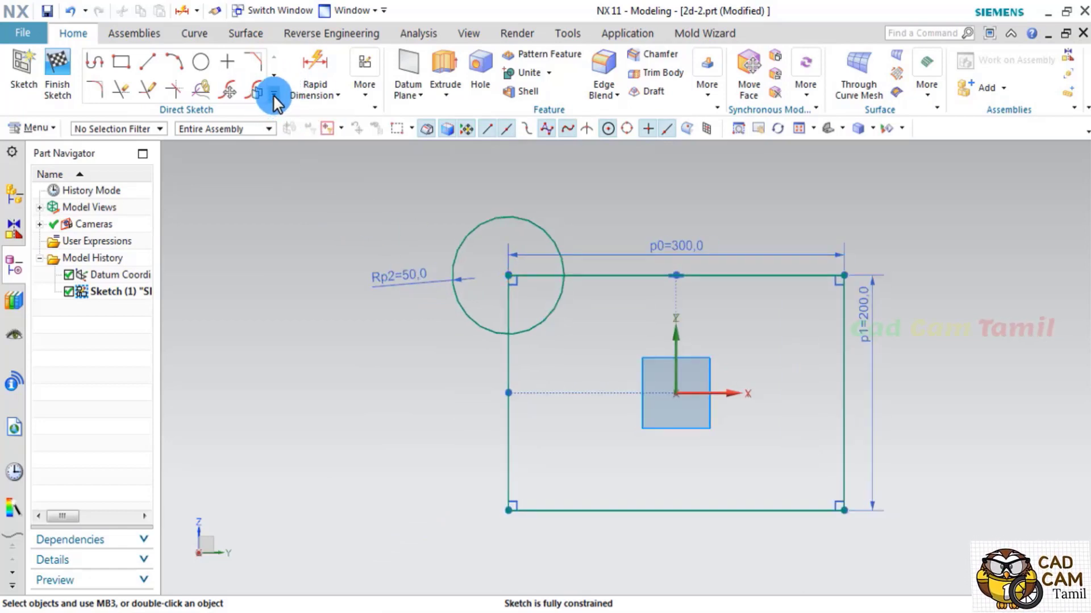
left_click(274, 93)
left_click(102, 225)
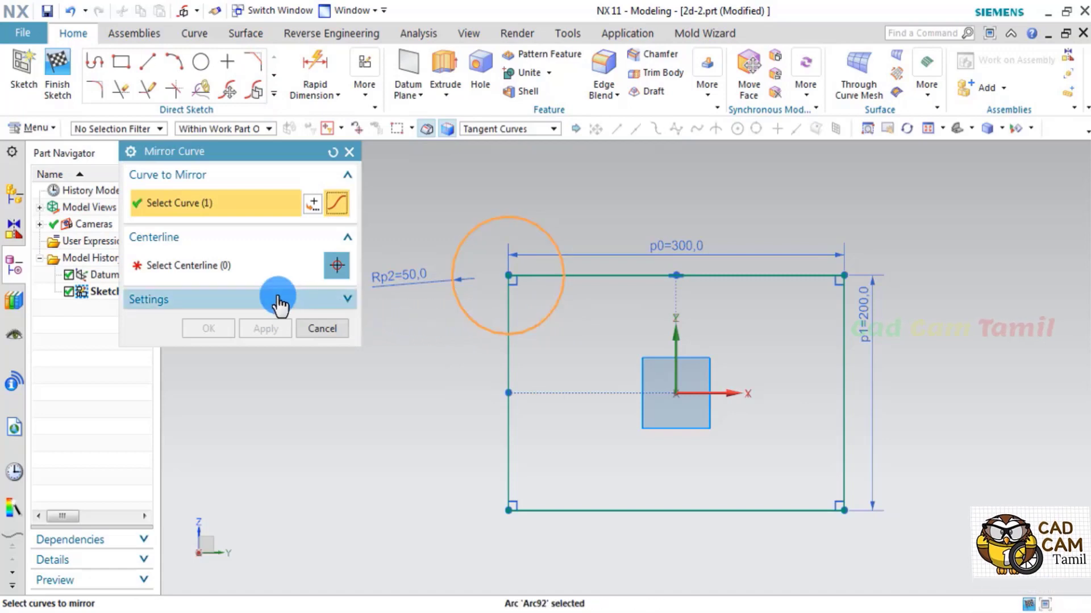
left_click(248, 267)
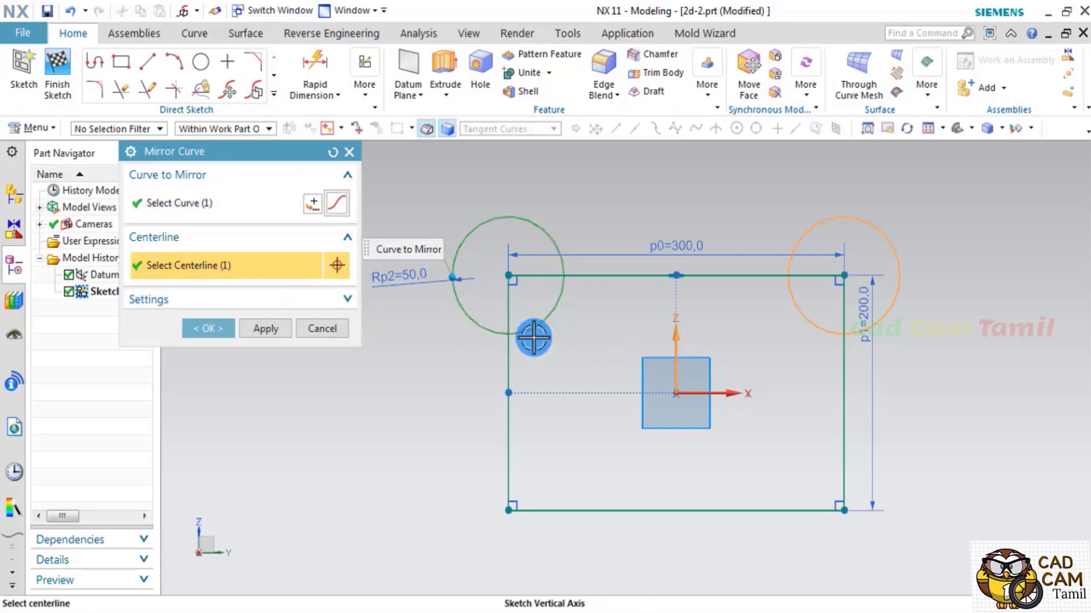
left_click(287, 327)
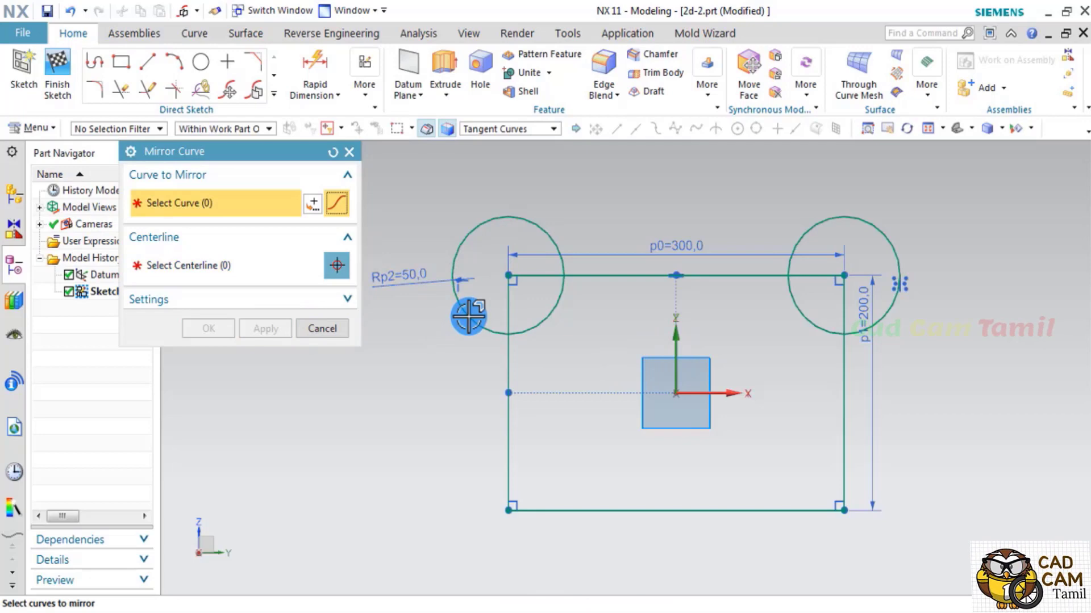
Mirror both upper circles about the sketch's horizontal axis onto the two lower corners
left_click(828, 331)
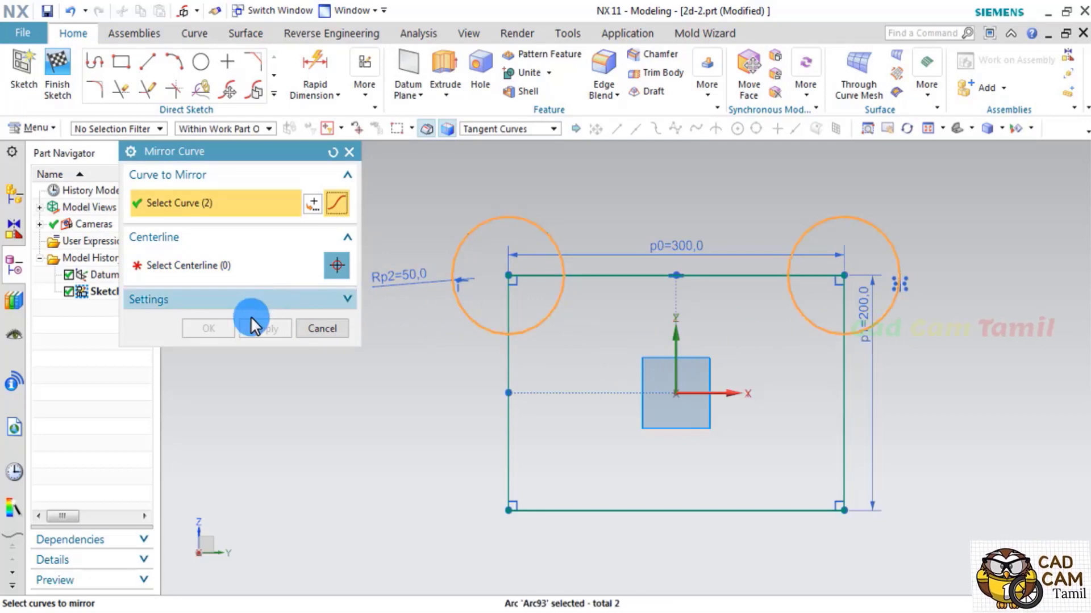
left_click(214, 267)
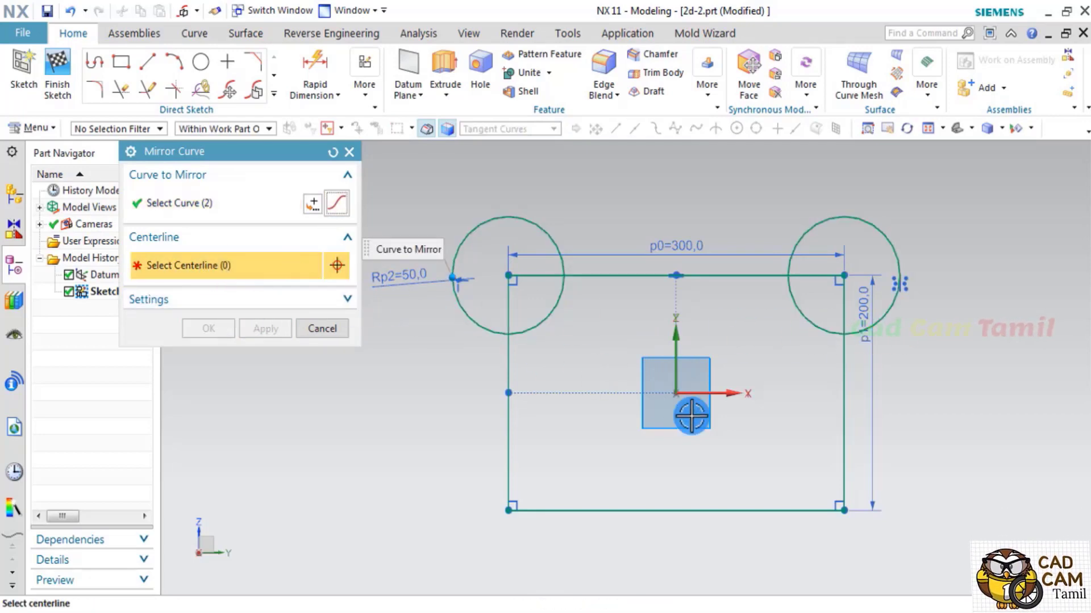
left_click(722, 393)
left_click(217, 330)
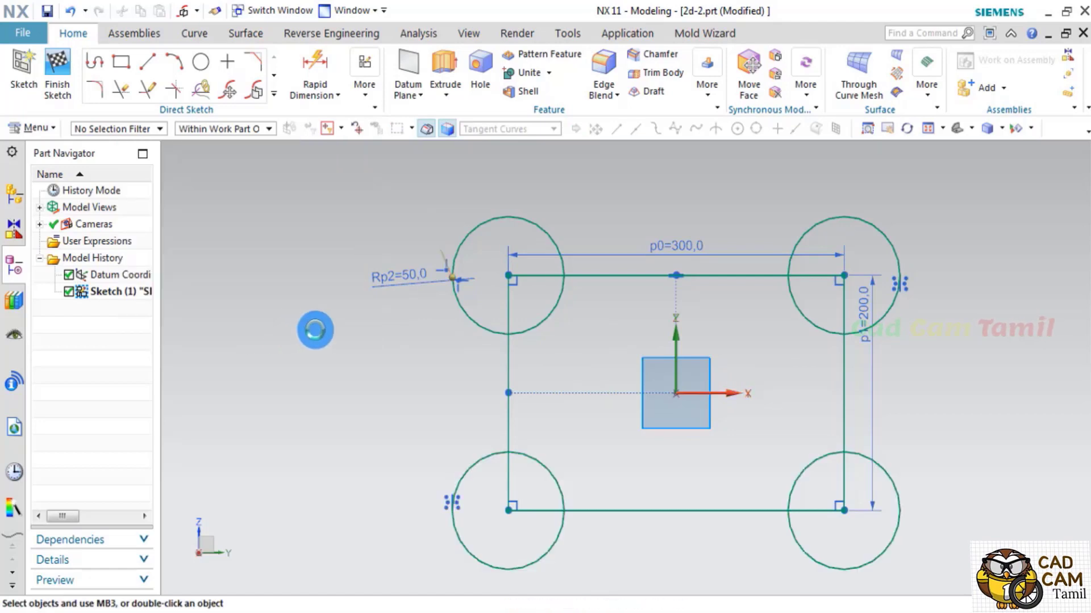
Quick-trim the circle portions outside the rectangle and the rectangle's corner segments, leaving four concave corner arcs in a closed profile
left_click(122, 91)
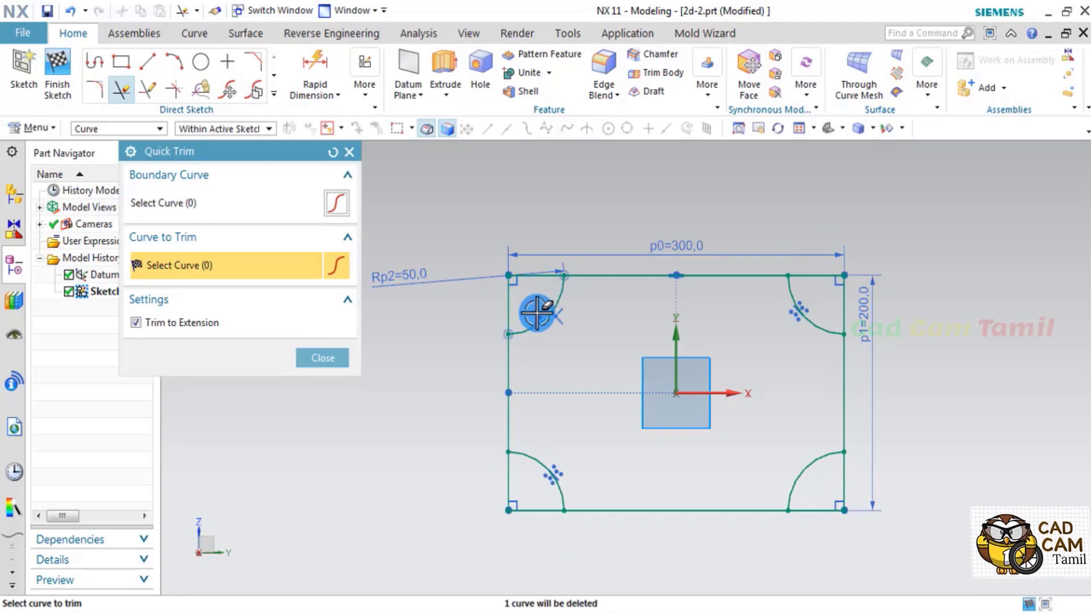
left_click(528, 278)
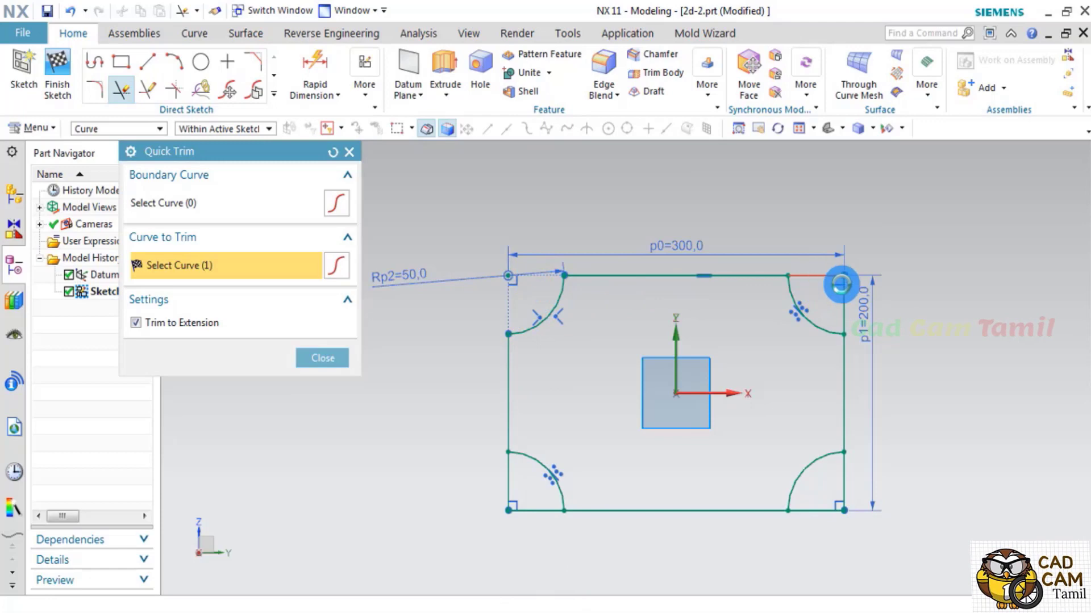
left_click(852, 336)
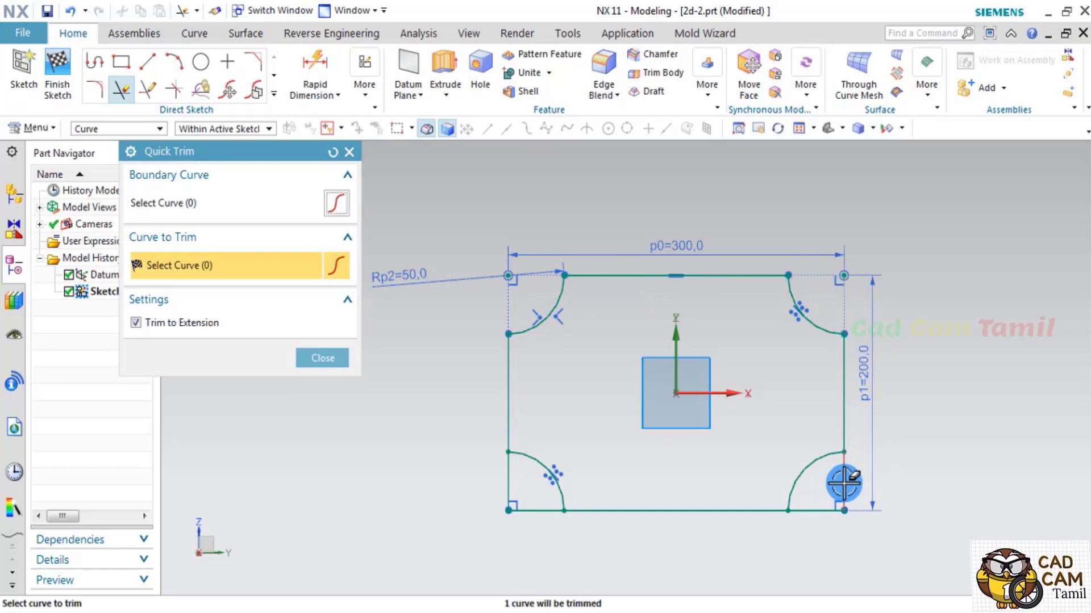
left_click(534, 511)
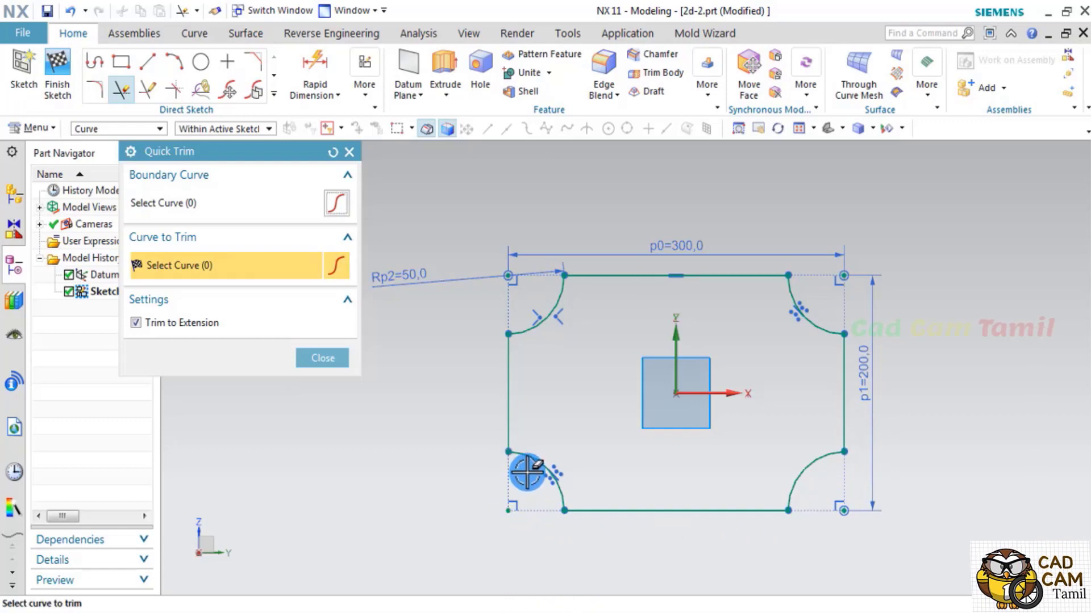
left_click(527, 472)
scroll(593, 401, "down", 2)
left_click(325, 362)
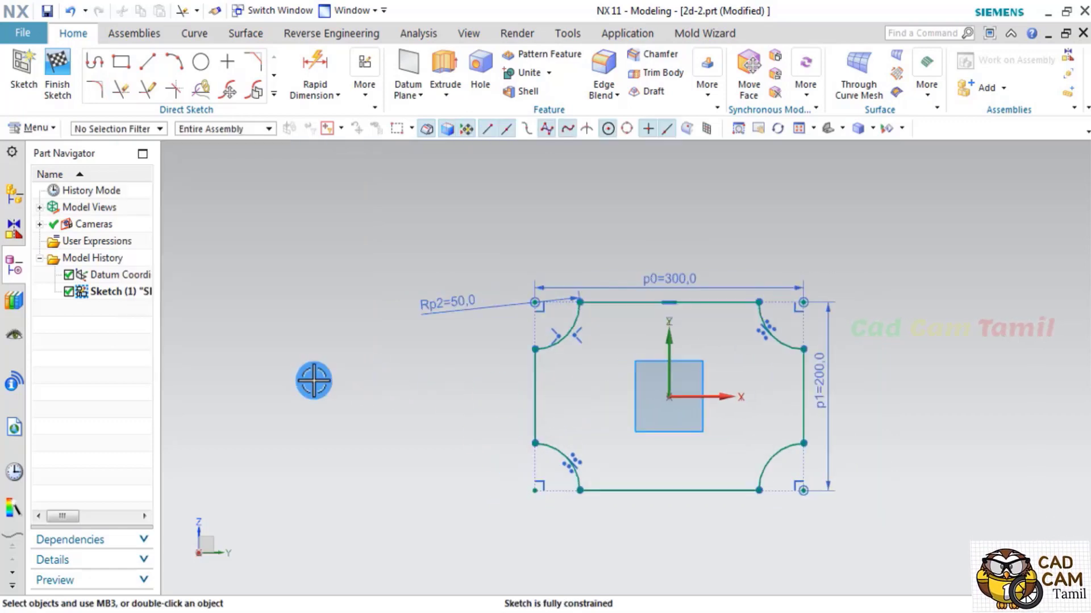
key("c")
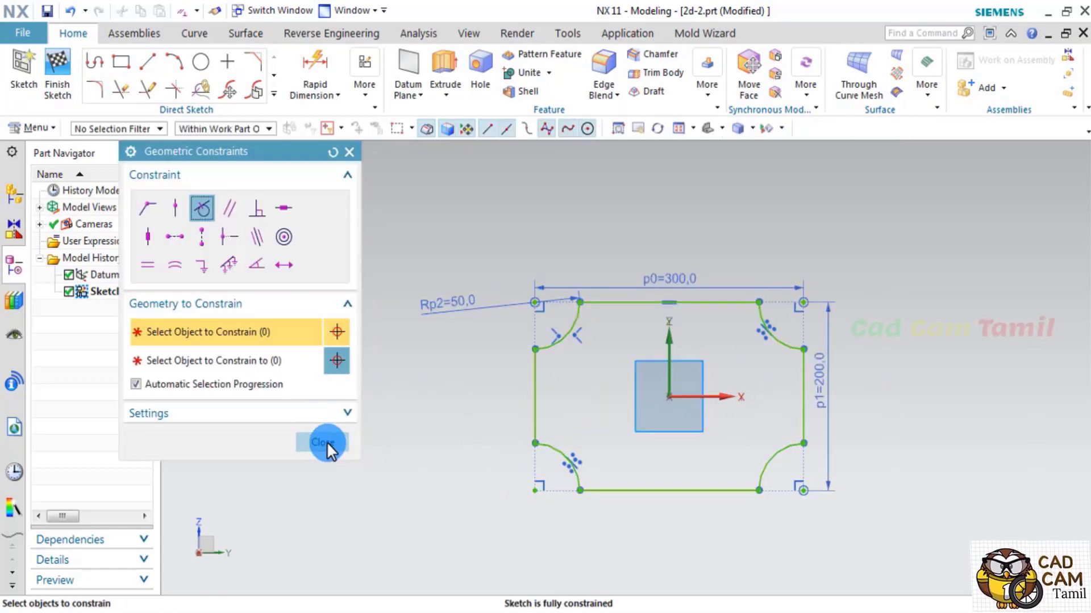
left_click(326, 442)
scroll(534, 392, "down", 2)
scroll(531, 397, "up", 2)
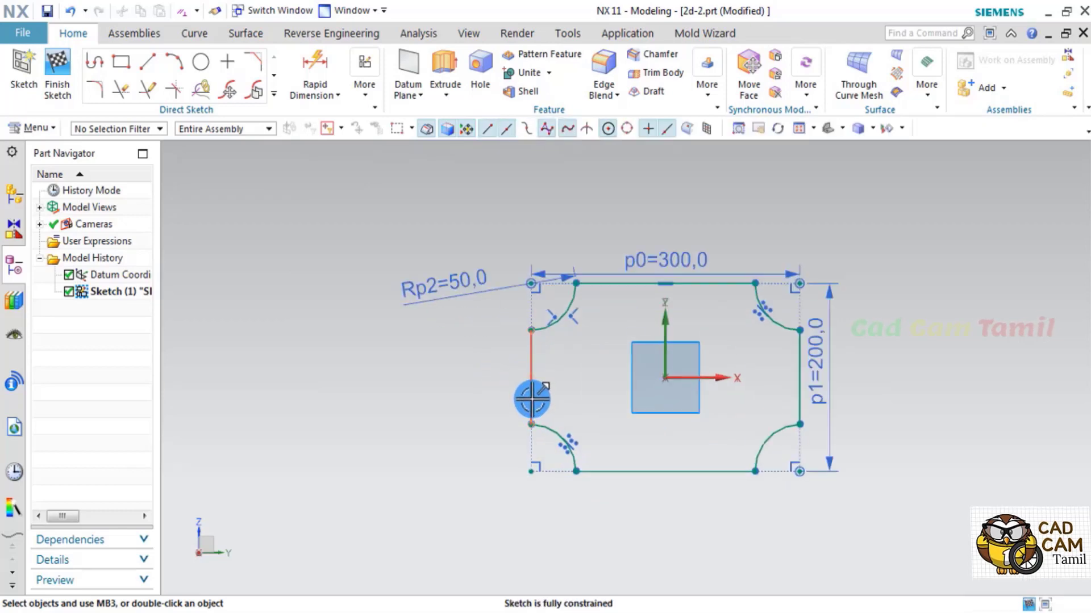
Finish the sketch and select the whole closed plate profile as the Extrude section using the Connected Curves rule
left_click(57, 68)
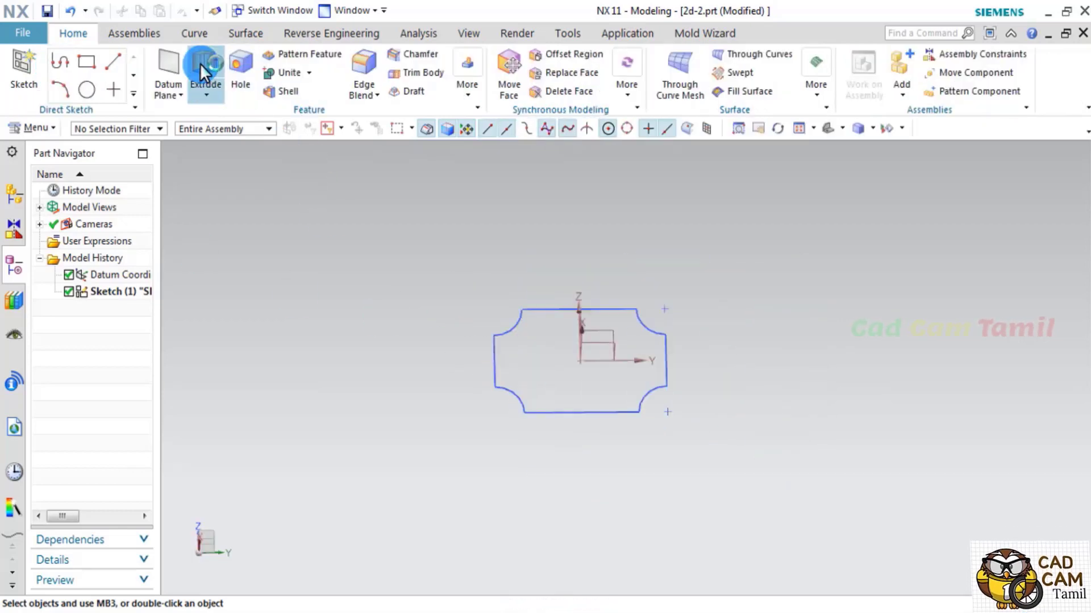
left_click(203, 73)
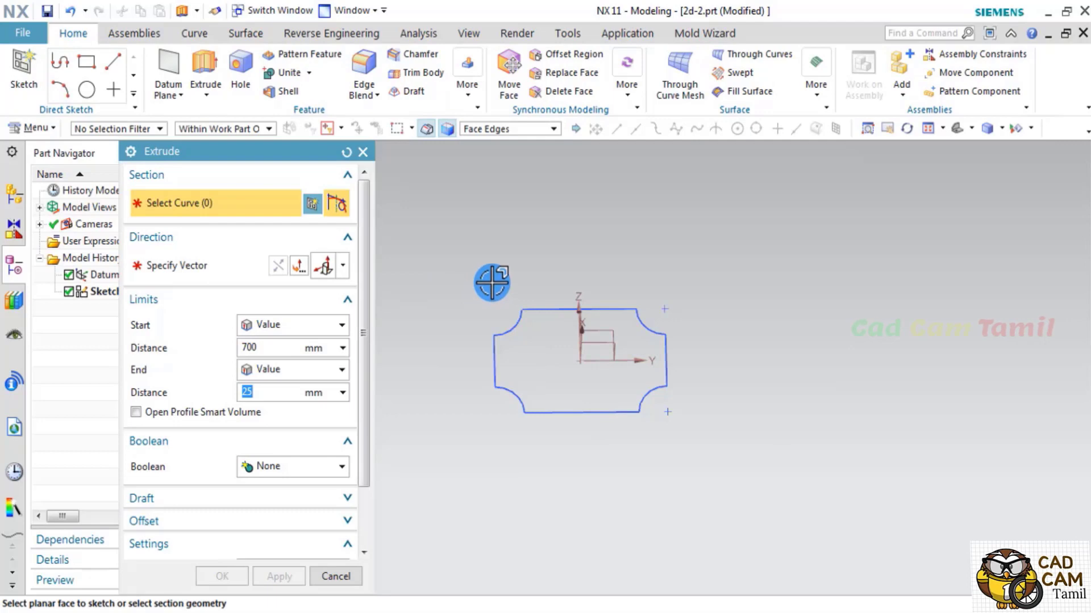
left_click(474, 133)
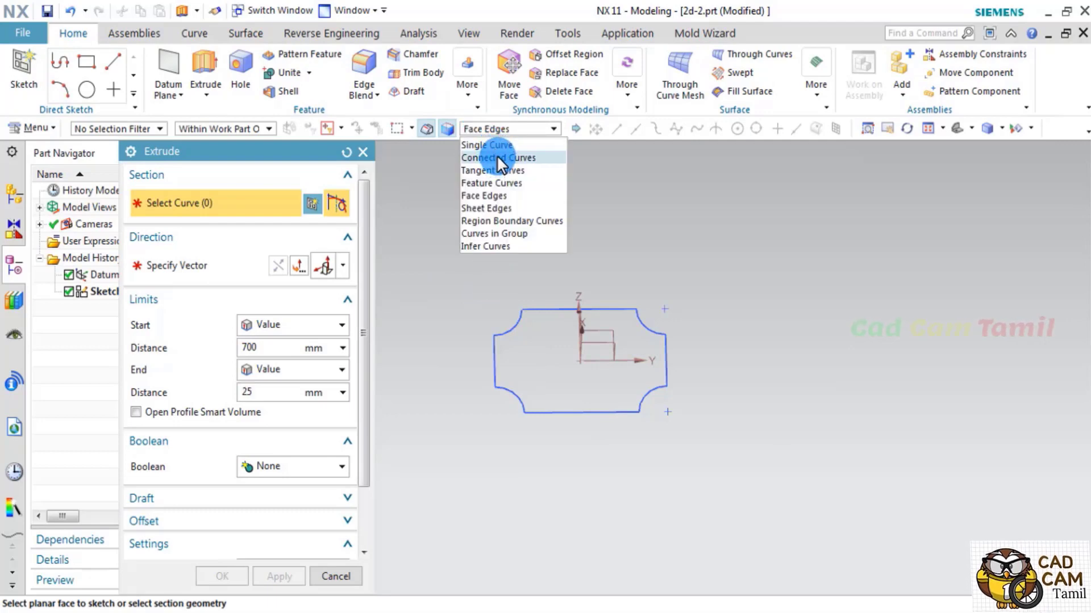
left_click(496, 157)
left_click(525, 327)
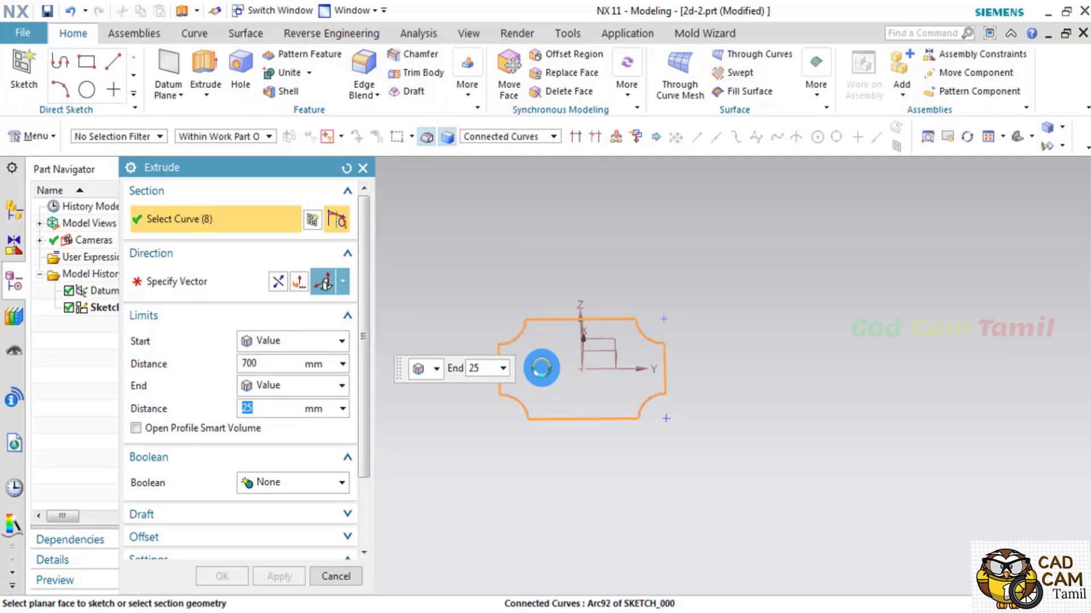
middle_click_drag(541, 368, 706, 318)
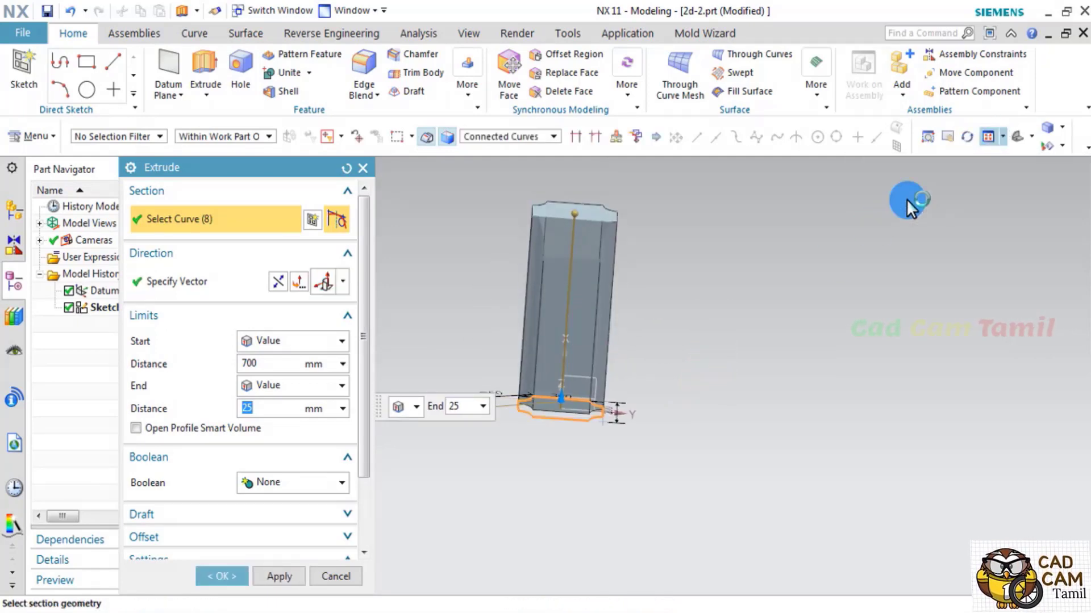
Check the thickness in the Part Ex 1 drawing and extrude the profile from 0 to 50 mm
scroll(676, 219, "up", 3)
scroll(613, 305, "down", 3)
double_click(265, 364)
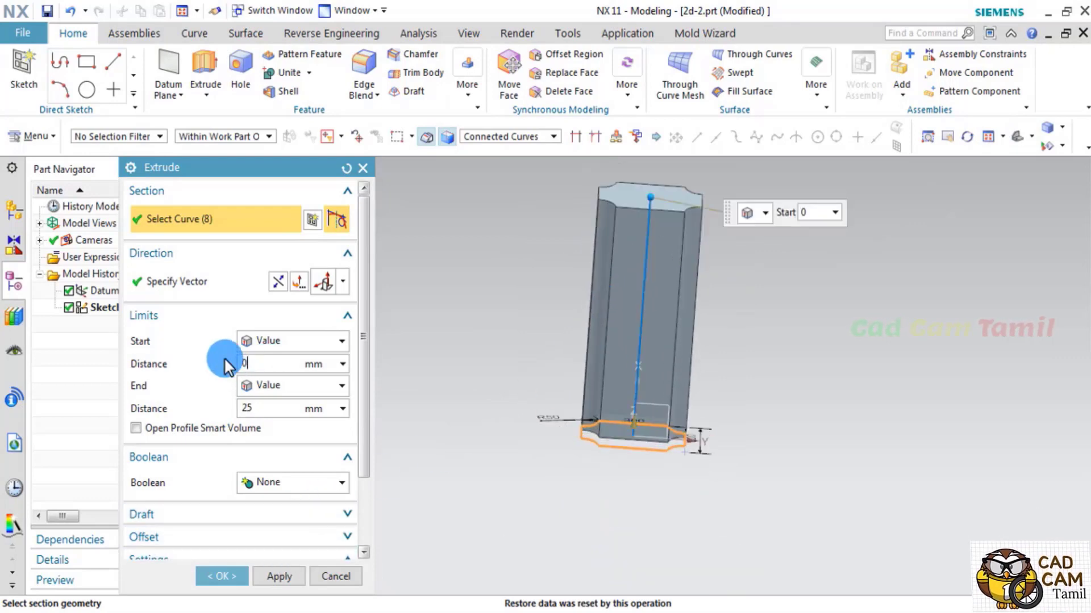
key("Return")
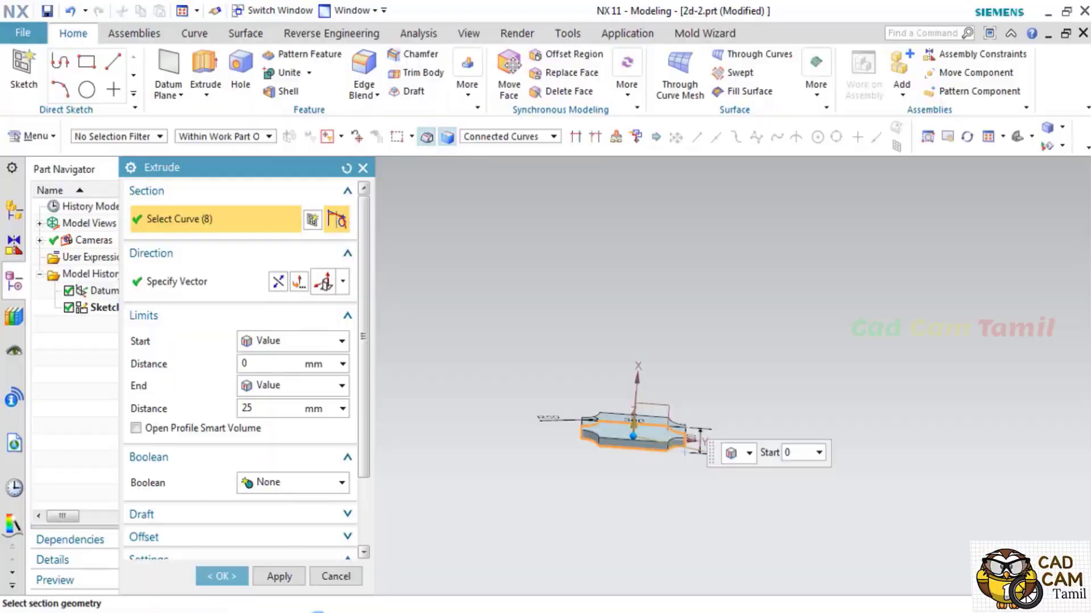
key("alt+Tab")
left_click(459, 470)
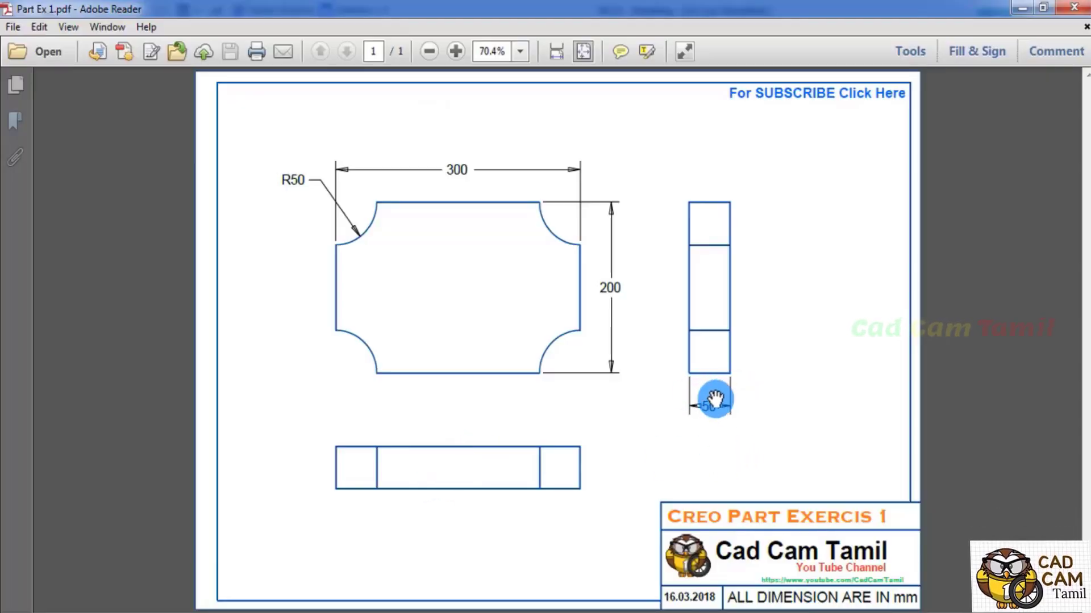
key("alt+Tab")
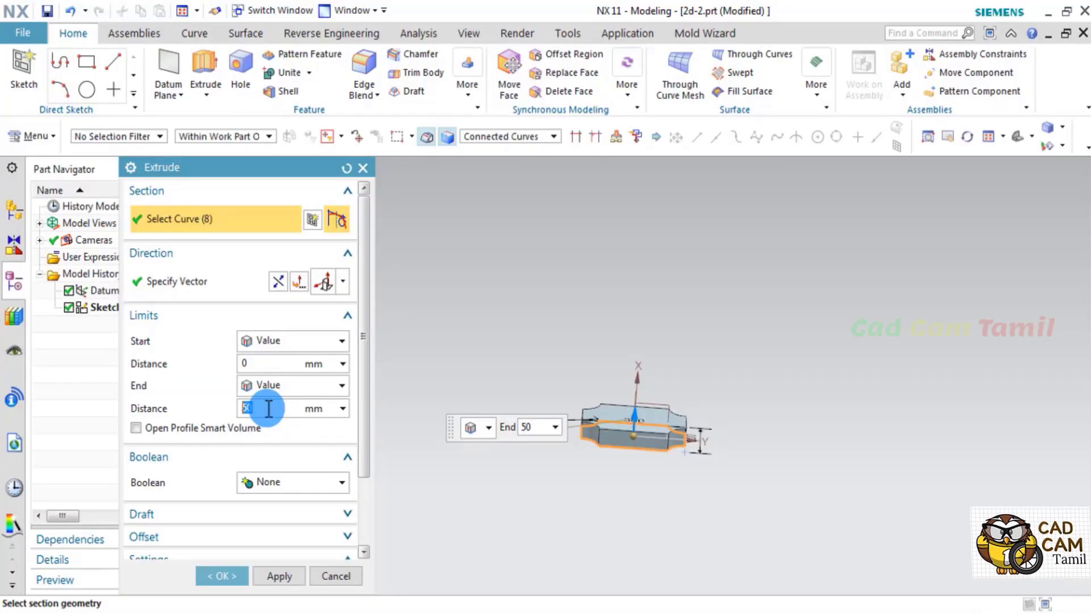
middle_click_drag(653, 483, 715, 393)
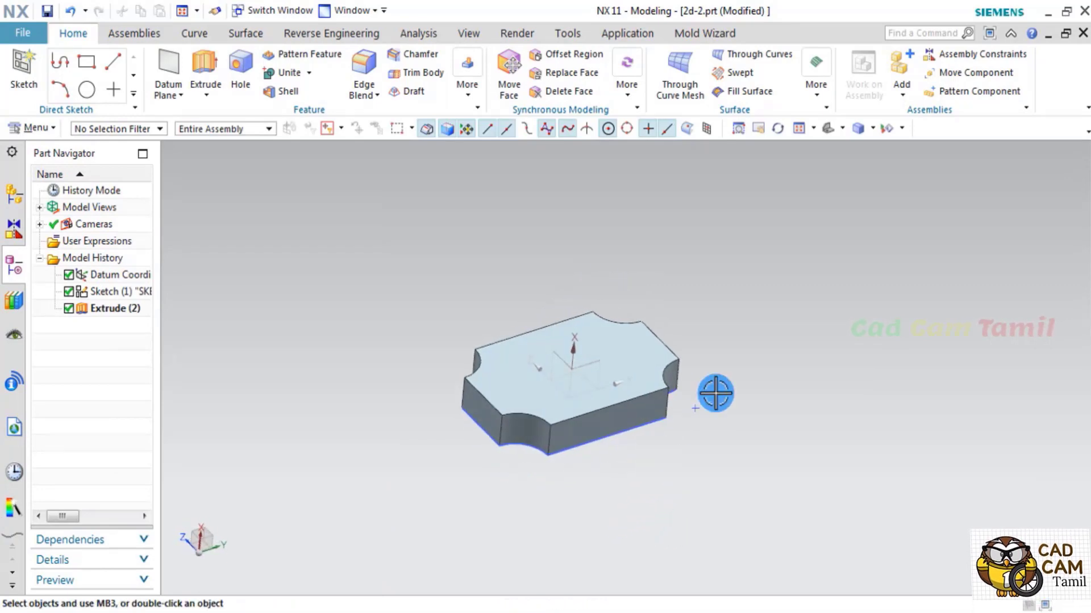
Display the plate in the Shaded rendering style, and restore Shaded with Edges
left_click(871, 129)
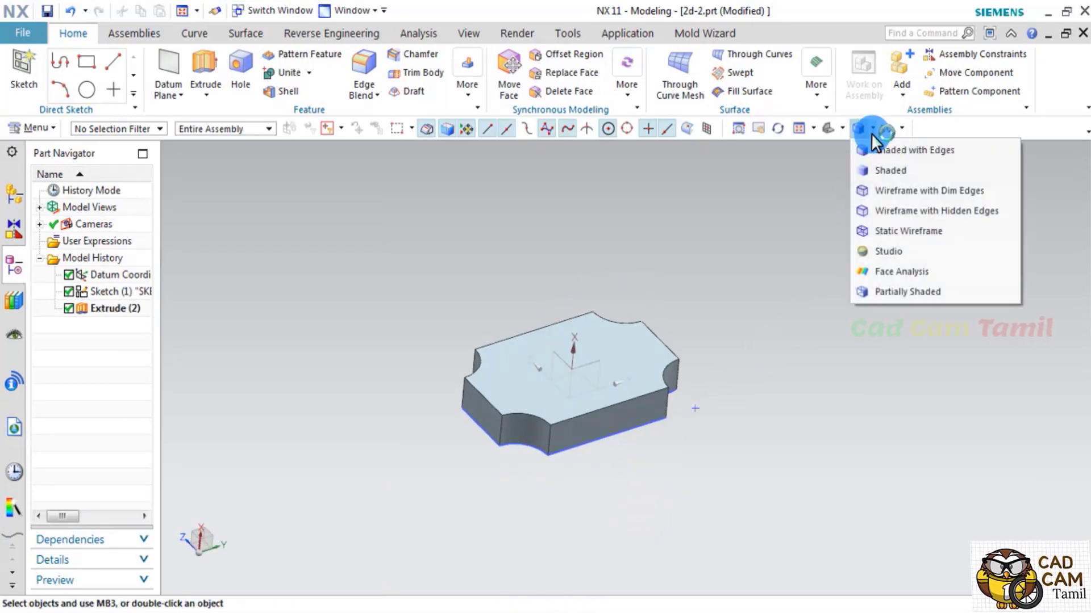
left_click(887, 168)
mouse_move(613, 414)
middle_mouse_down()
mouse_move(633, 426)
mouse_move(600, 405)
mouse_move(557, 402)
mouse_move(619, 423)
middle_mouse_up()
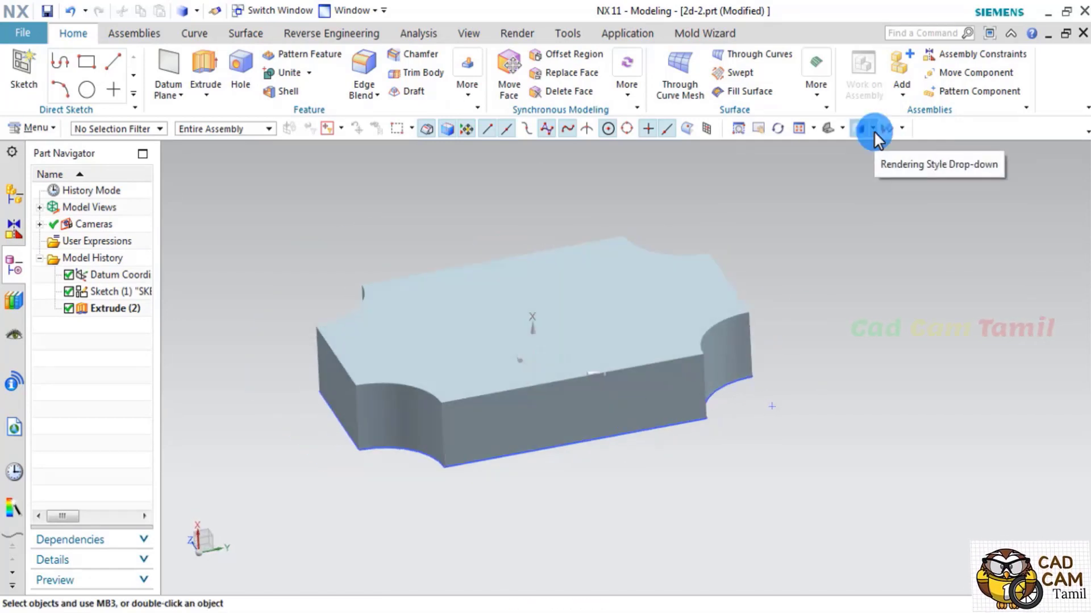
left_click(874, 131)
left_click(882, 150)
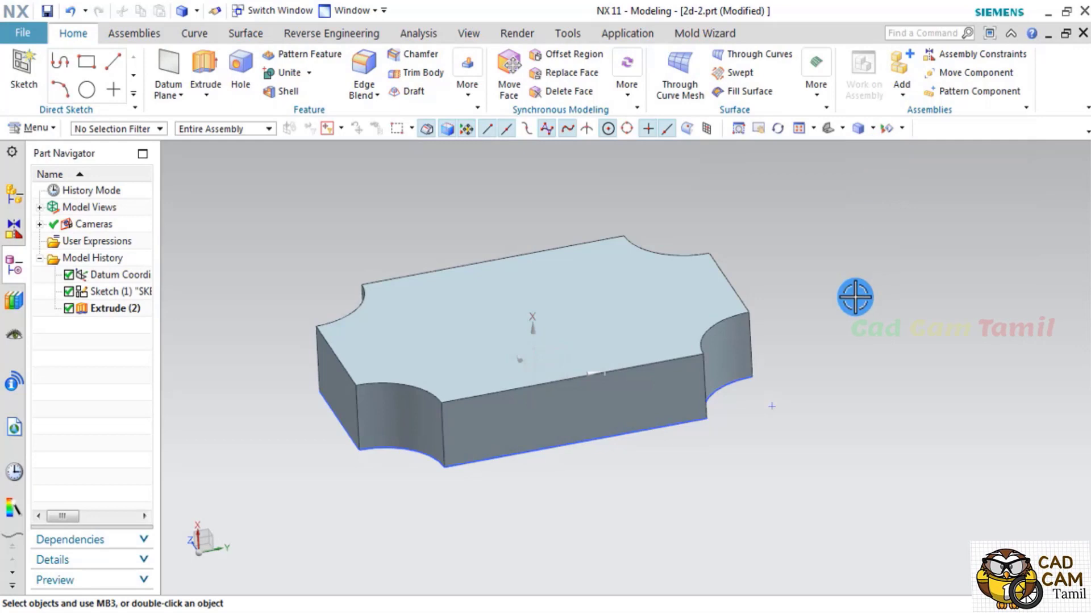
scroll(858, 313, "down", 1)
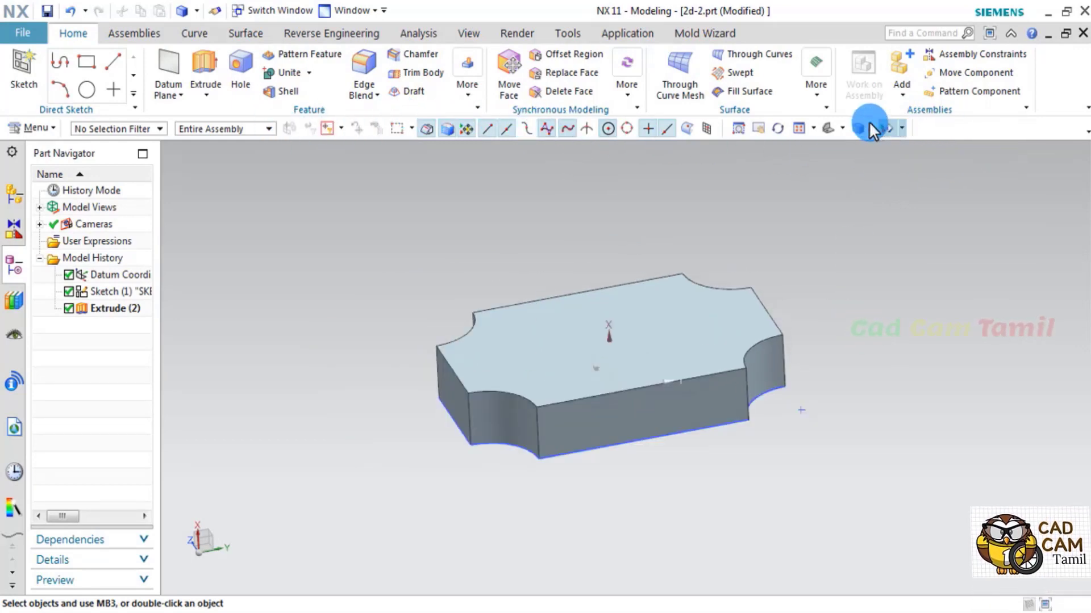
middle_click_drag(815, 333, 788, 381, "shift")
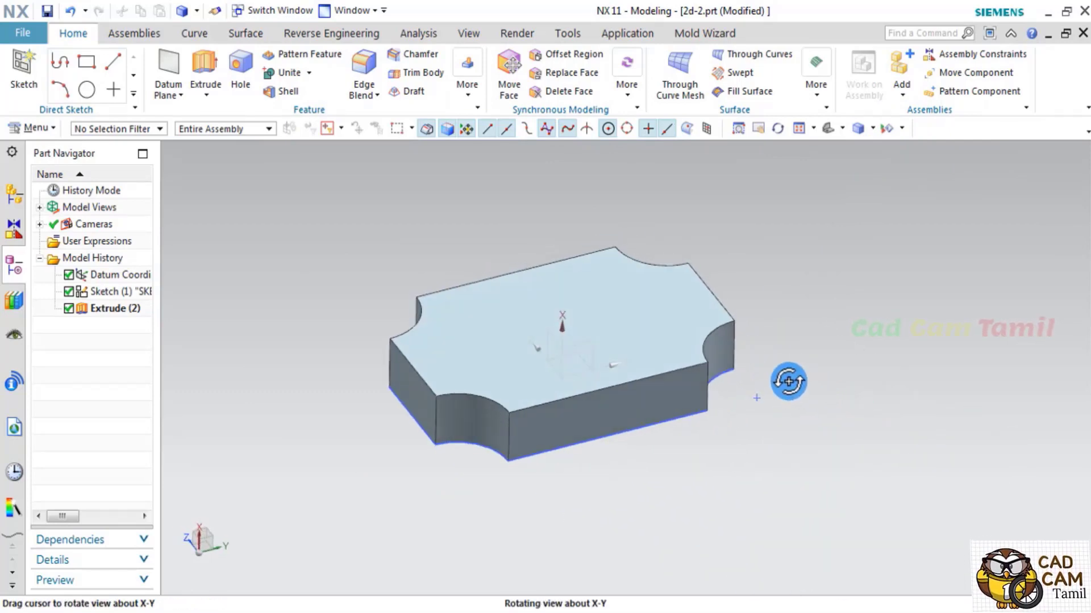
scroll(779, 341, "up", 4)
scroll(779, 341, "down", 4)
middle_click_drag(779, 341, 774, 360)
scroll(779, 370, "down", 3)
scroll(738, 372, "up", 2)
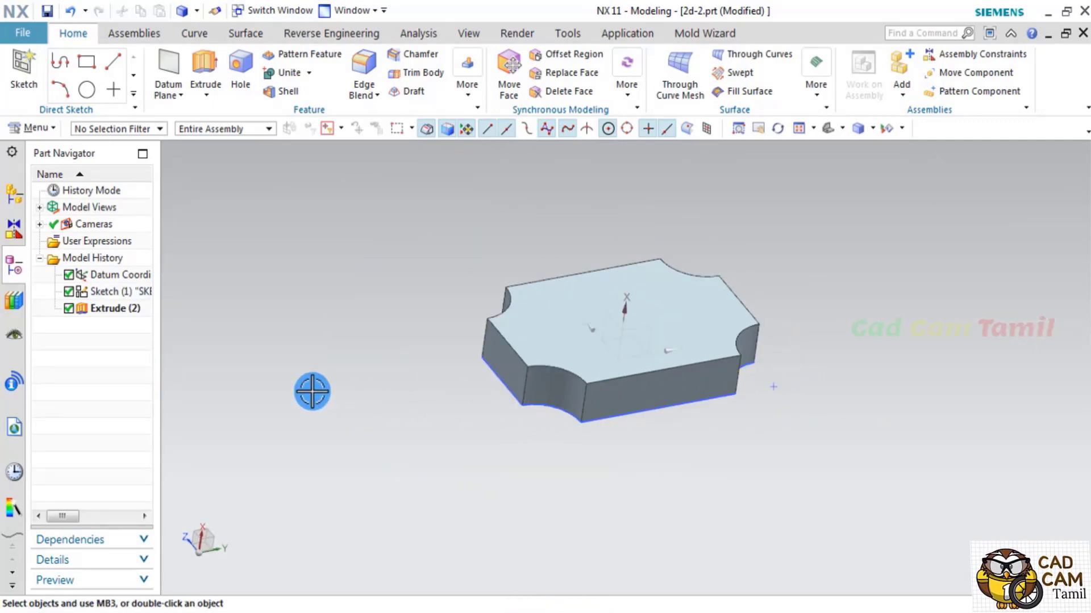
left_click(522, 395)
key("Escape")
left_click(511, 364)
key("Escape")
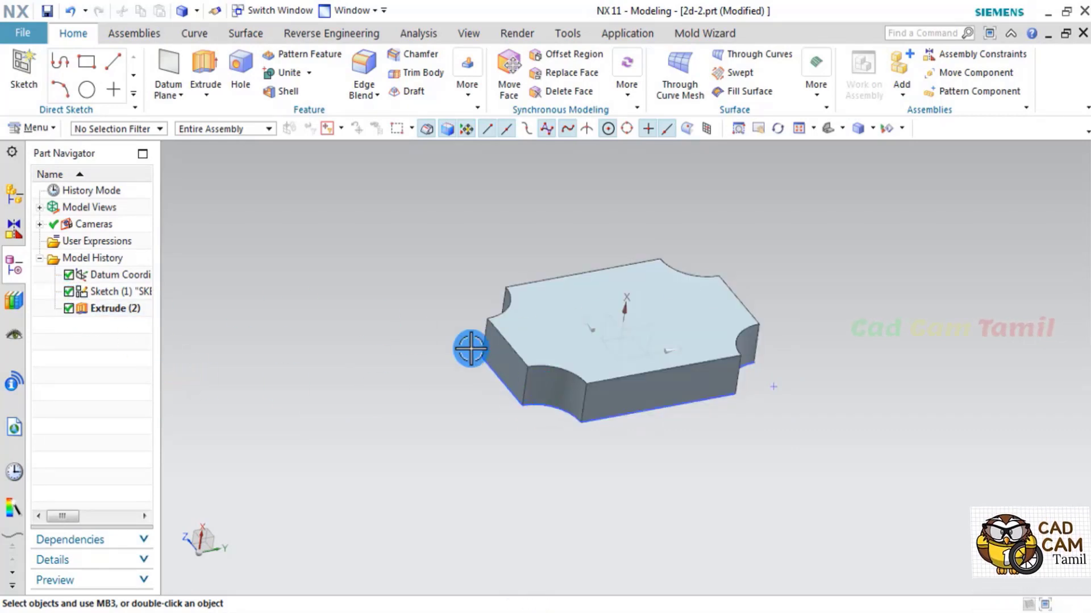
left_click(542, 359)
right_click(541, 359)
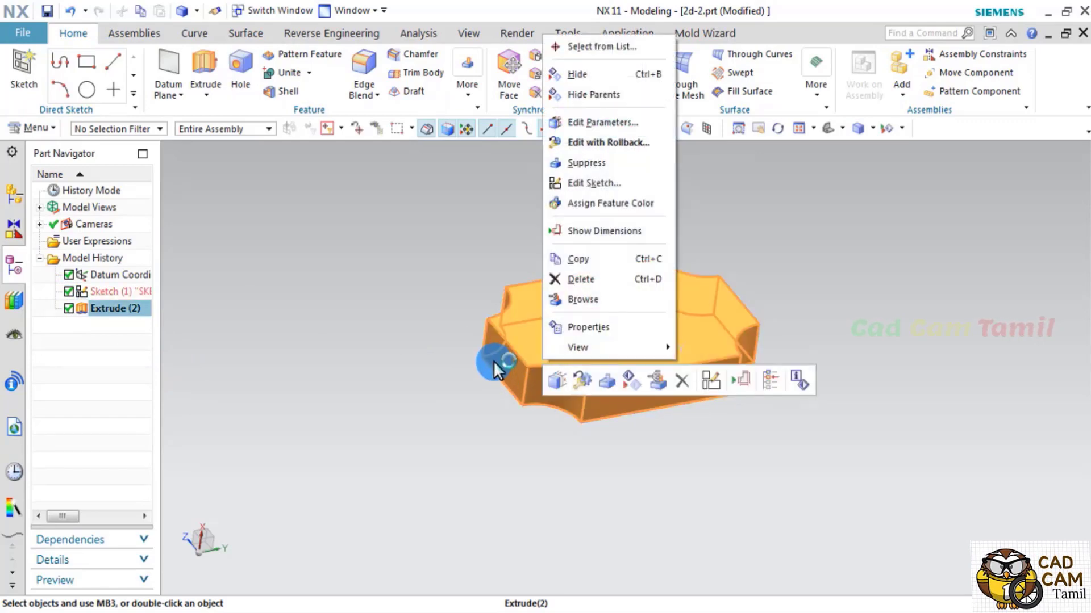
left_click(414, 370)
Suppress the extrude and the plate sketch in the model history, and unsuppress them again
left_click(69, 307)
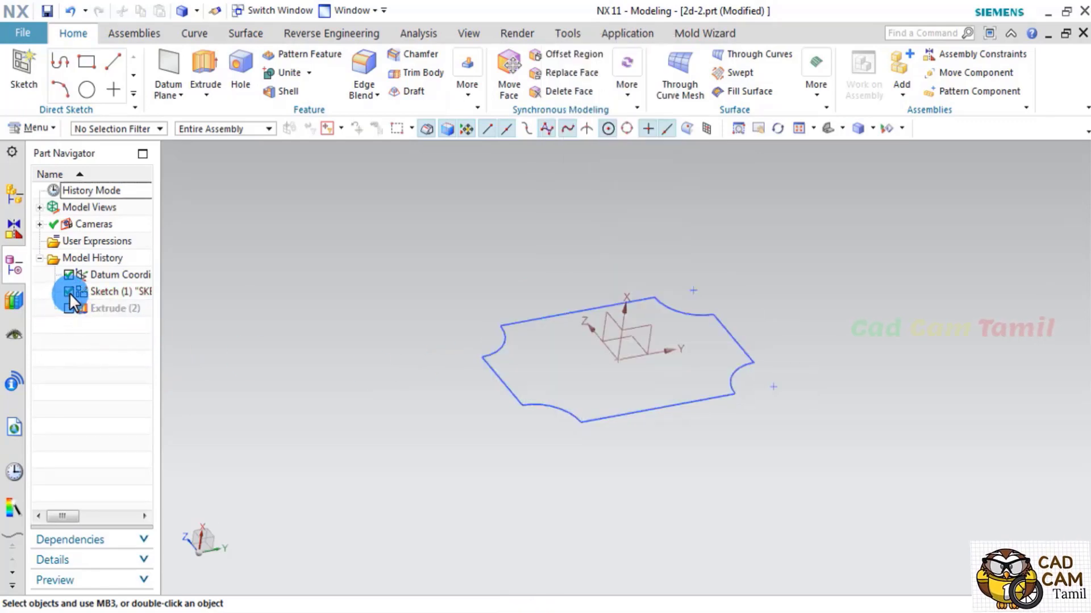
left_click(69, 292)
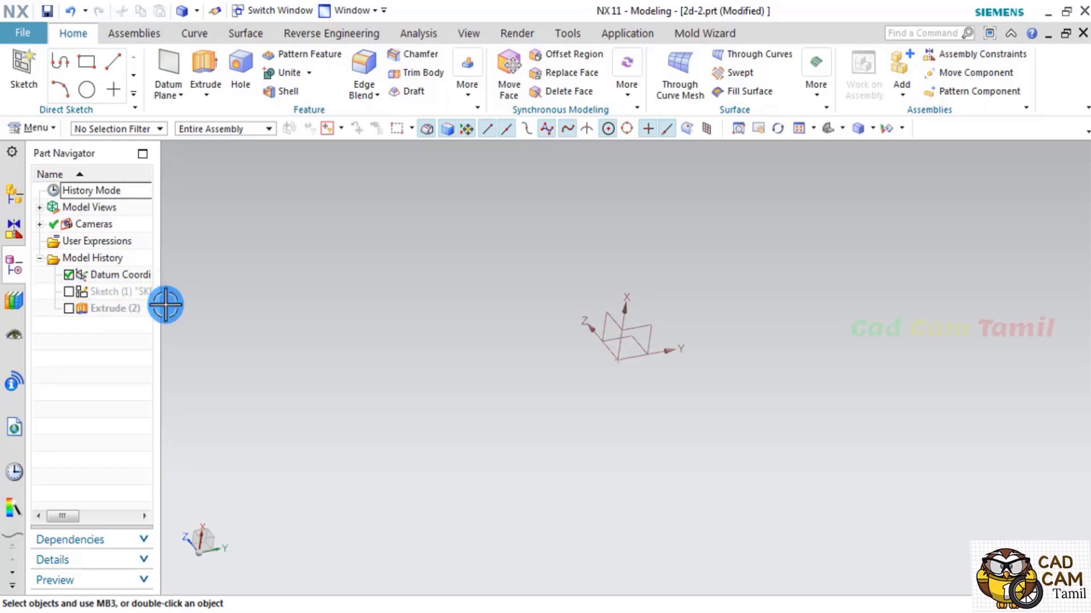
left_click(68, 309)
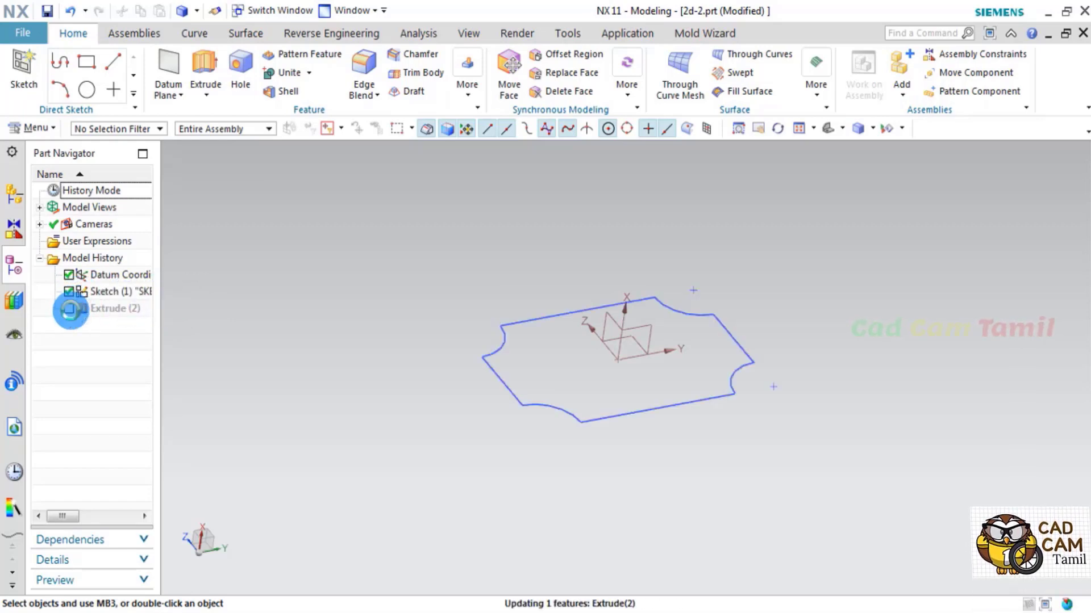
Hide the extruded plate so that only its sketch and the datum stay displayed
right_click(92, 309)
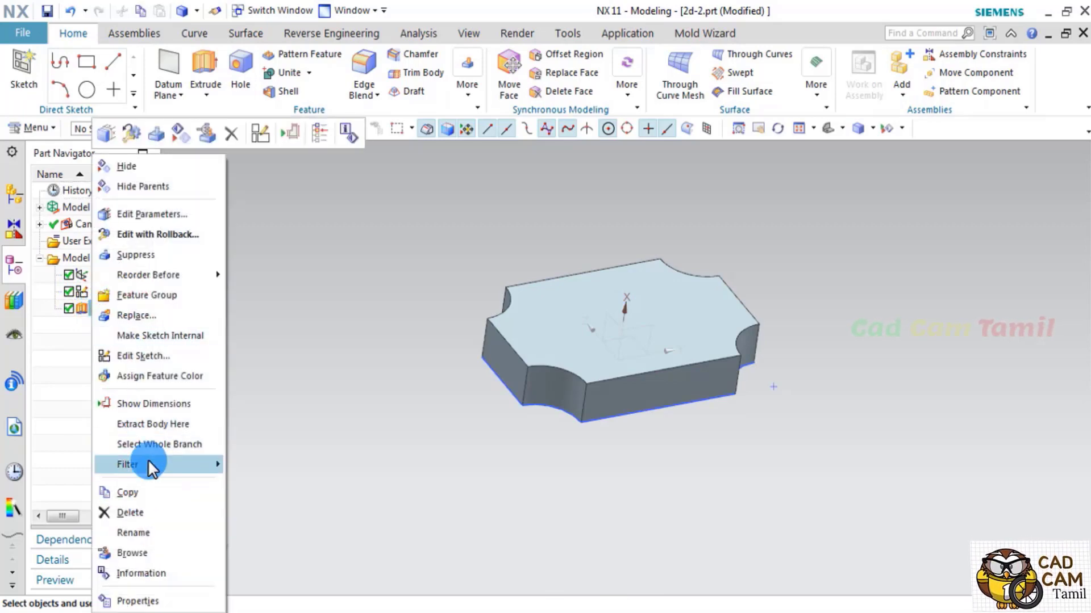
left_click(143, 167)
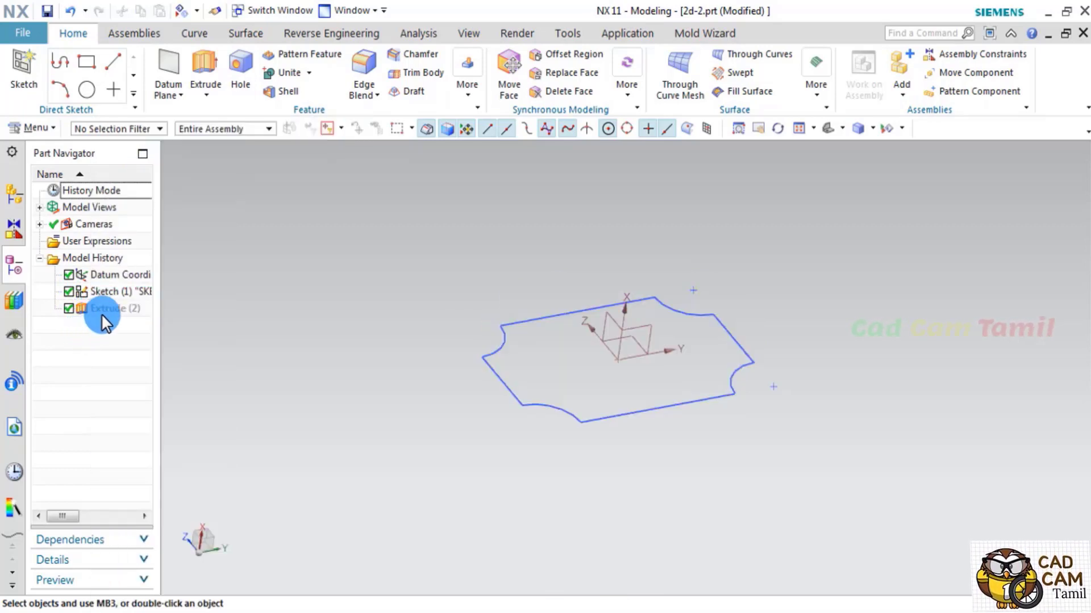
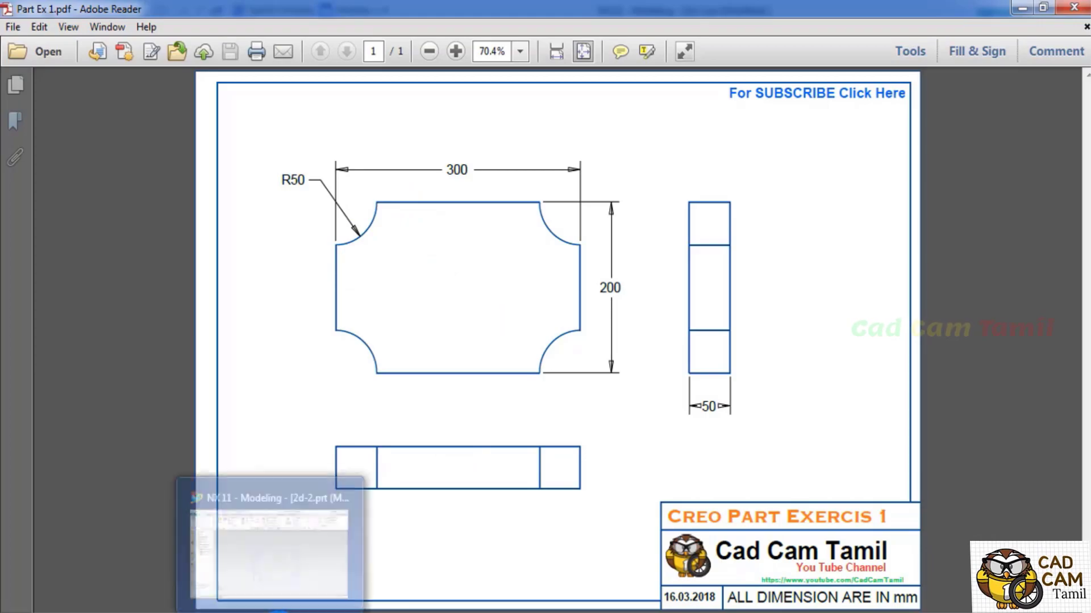
left_click(273, 545)
left_click(198, 65)
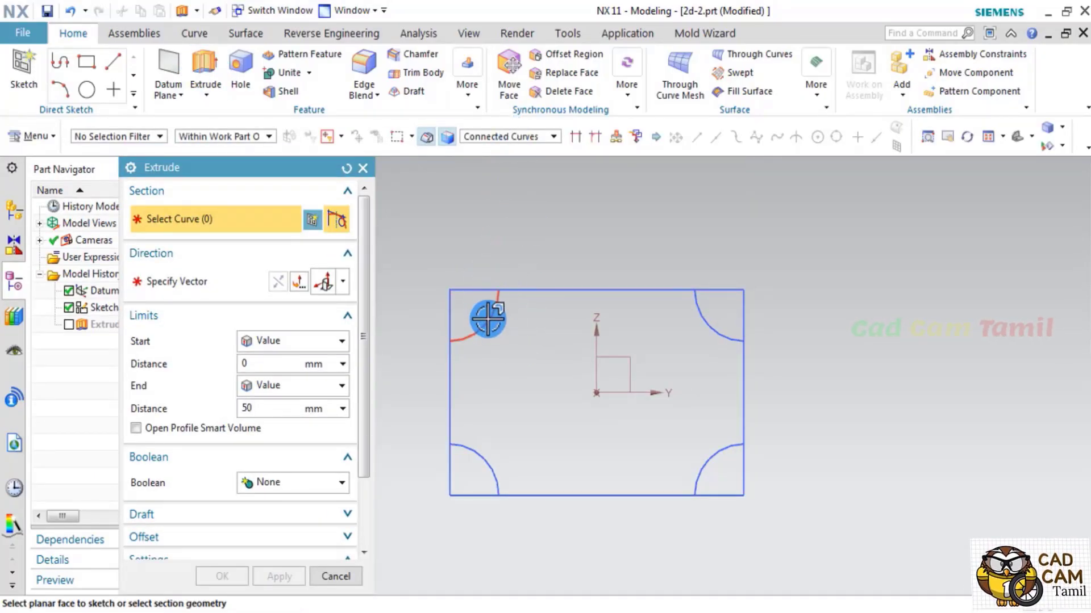
left_click(517, 291)
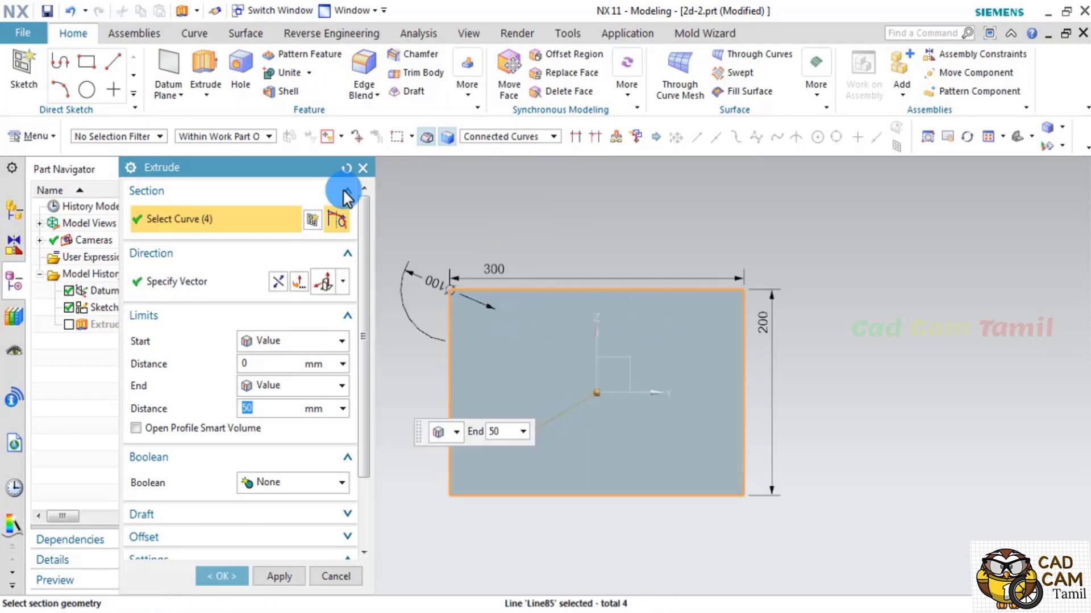
left_click(363, 168)
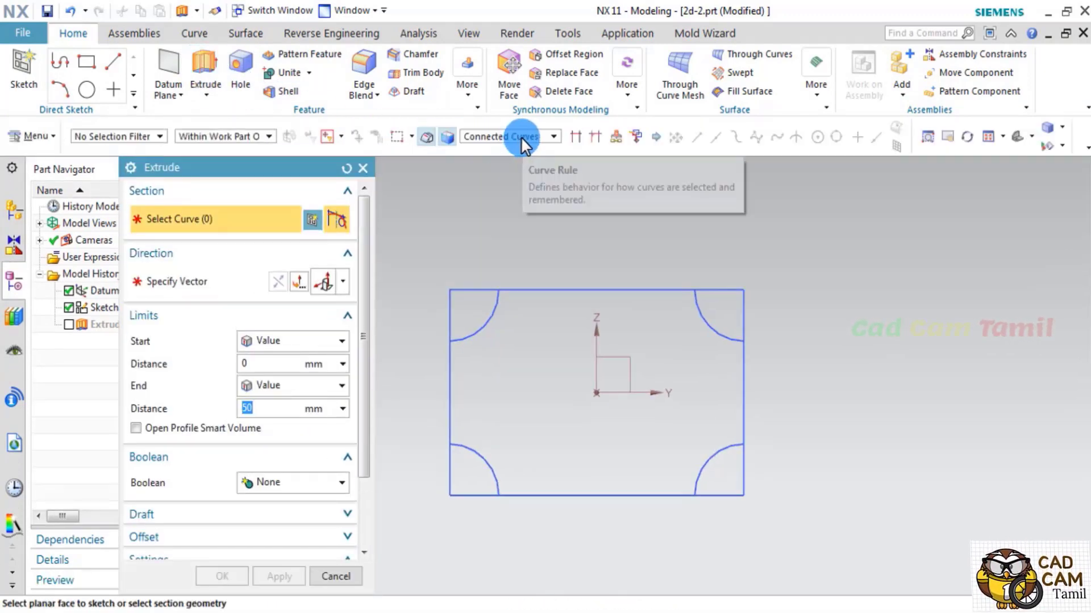
Enable Stop at Intersection for Connected Curves and pick the rectangle's upper edge between the corner arcs as the Extrude section
left_click(523, 137)
left_click(526, 140)
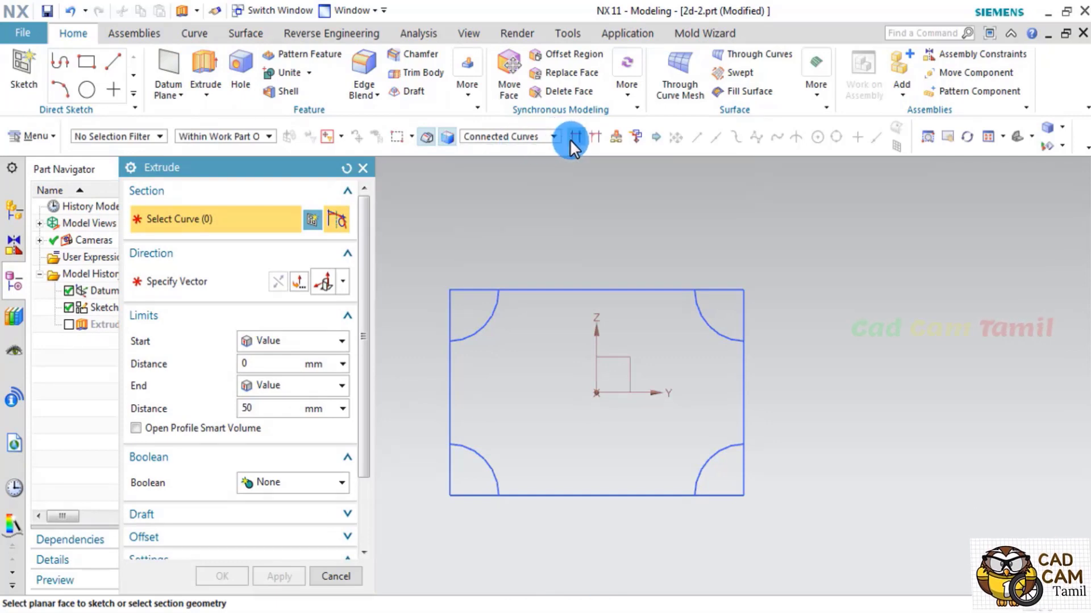
left_click(572, 138)
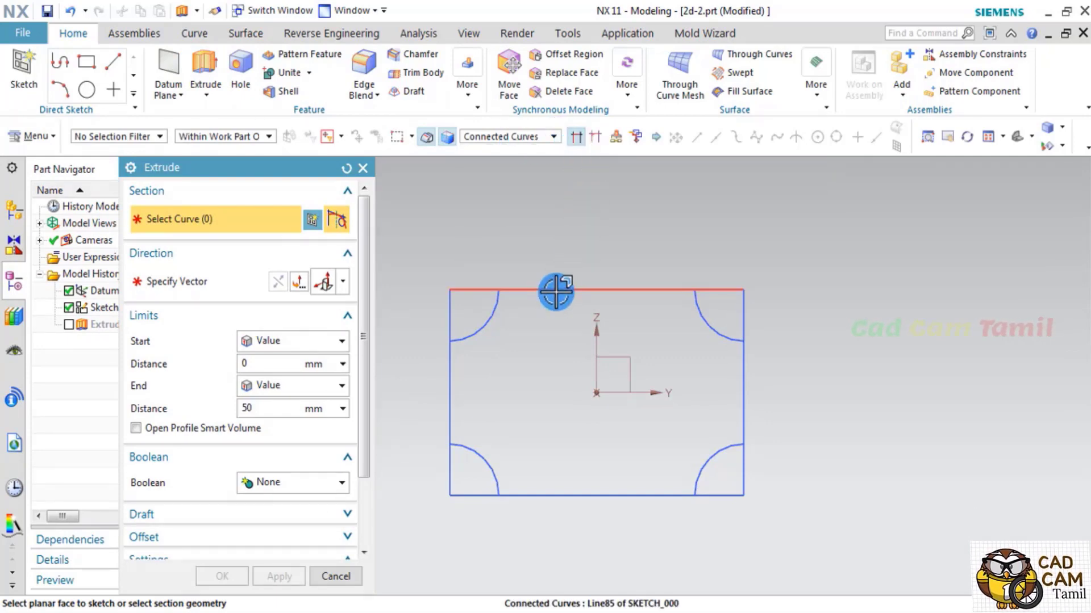
left_click(595, 305)
mouse_move(601, 348)
middle_mouse_down()
mouse_move(638, 238)
mouse_move(657, 297)
mouse_move(450, 352)
middle_mouse_up()
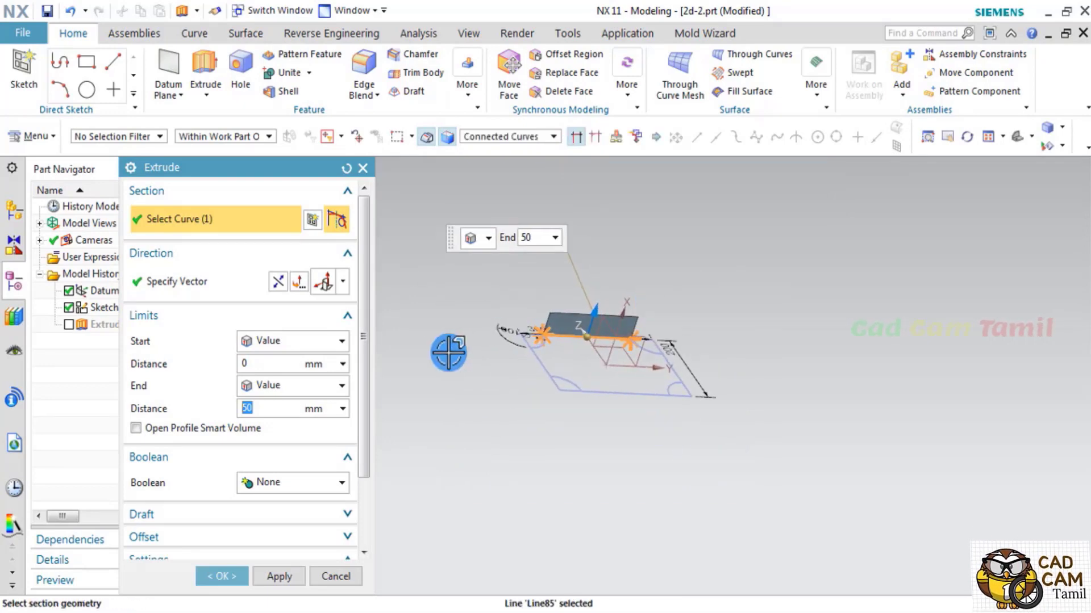
Add the upper-right corner arc and the right edge segment between the arcs to the Extrude section
scroll(710, 372, "up", 3)
left_click(711, 360)
scroll(824, 415, "up", 3)
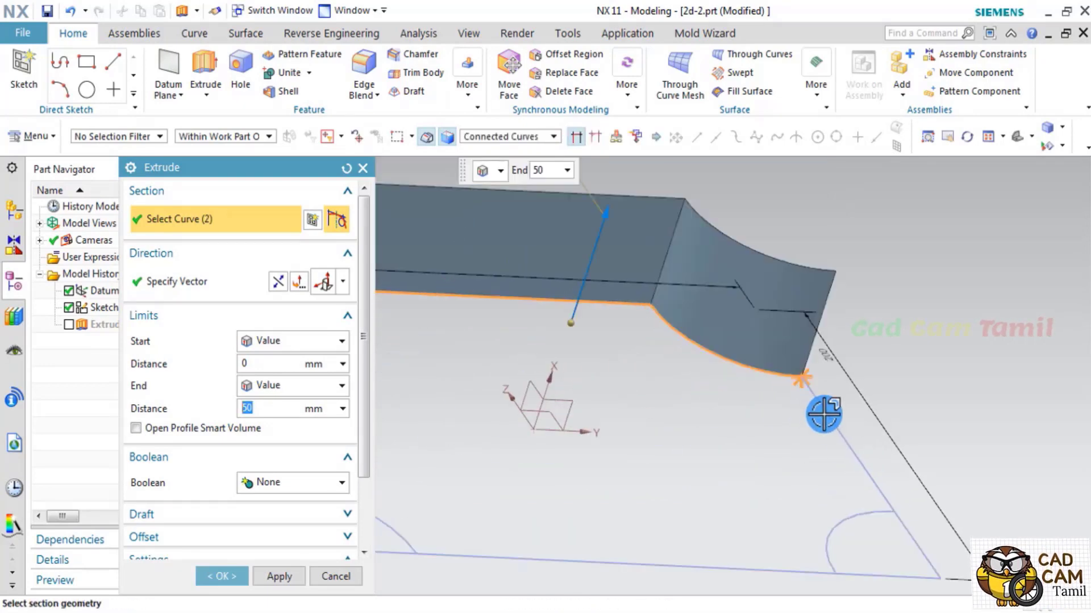
left_click(825, 416)
scroll(818, 455, "down", 2)
scroll(840, 445, "up", 2)
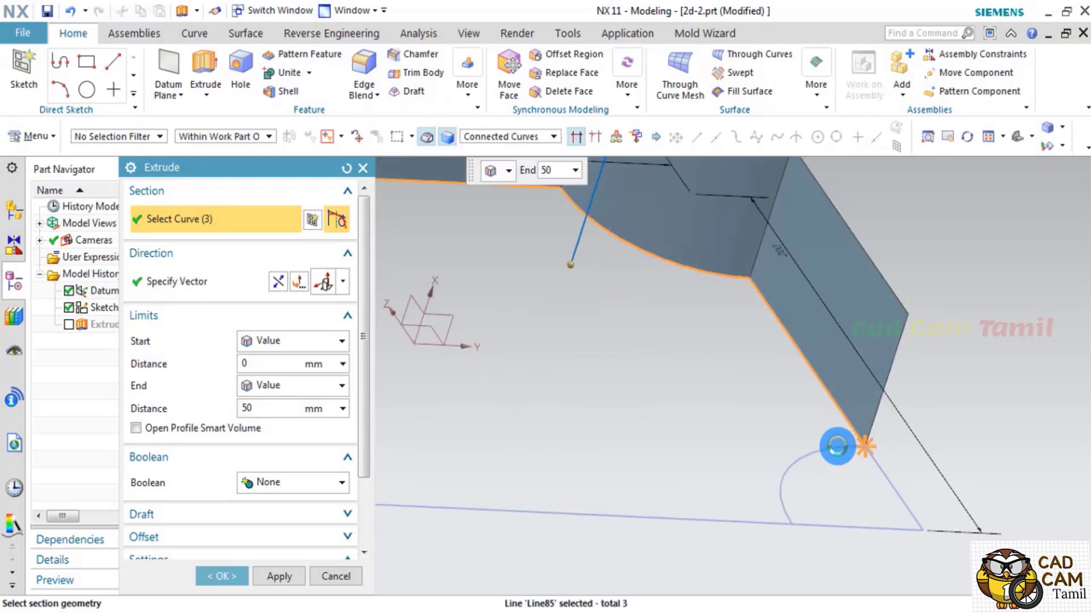
Close the Extrude section by adding the lower-right arc, lower edge segment, lower-left arc, left edge segment and upper-left arc
left_click(835, 445)
scroll(796, 437, "down", 2)
left_click(551, 436)
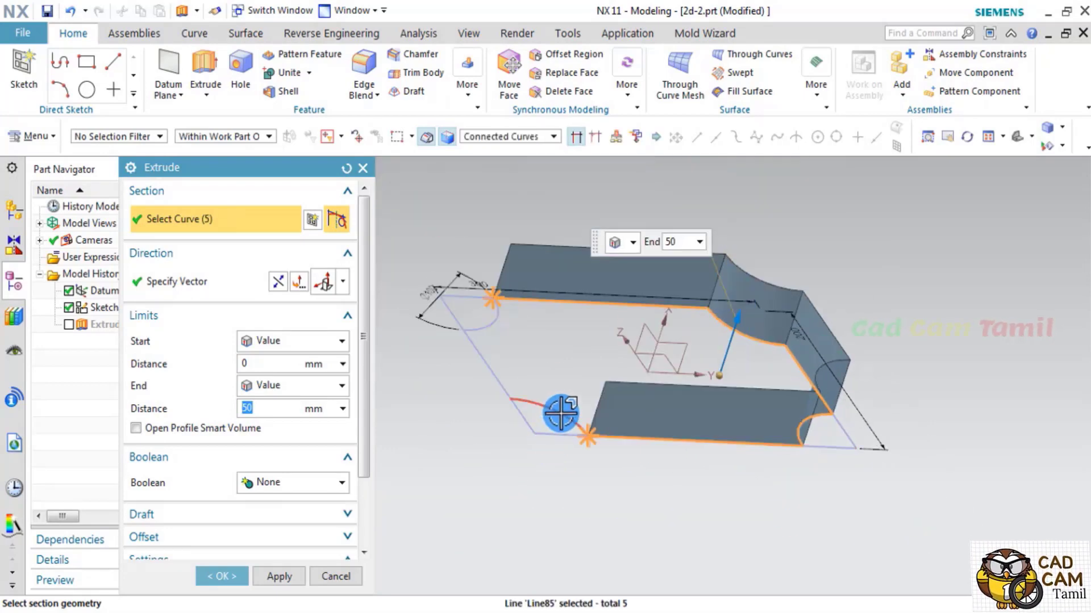
left_click(560, 413)
left_click(482, 326)
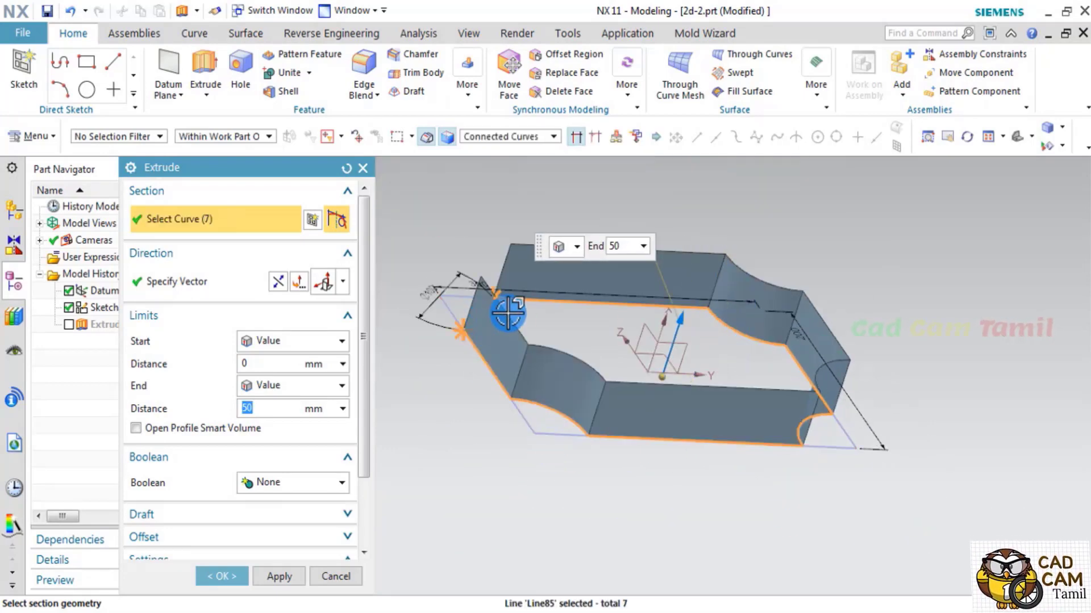
left_click(497, 316)
scroll(613, 366, "up", 2)
scroll(654, 423, "down", 2)
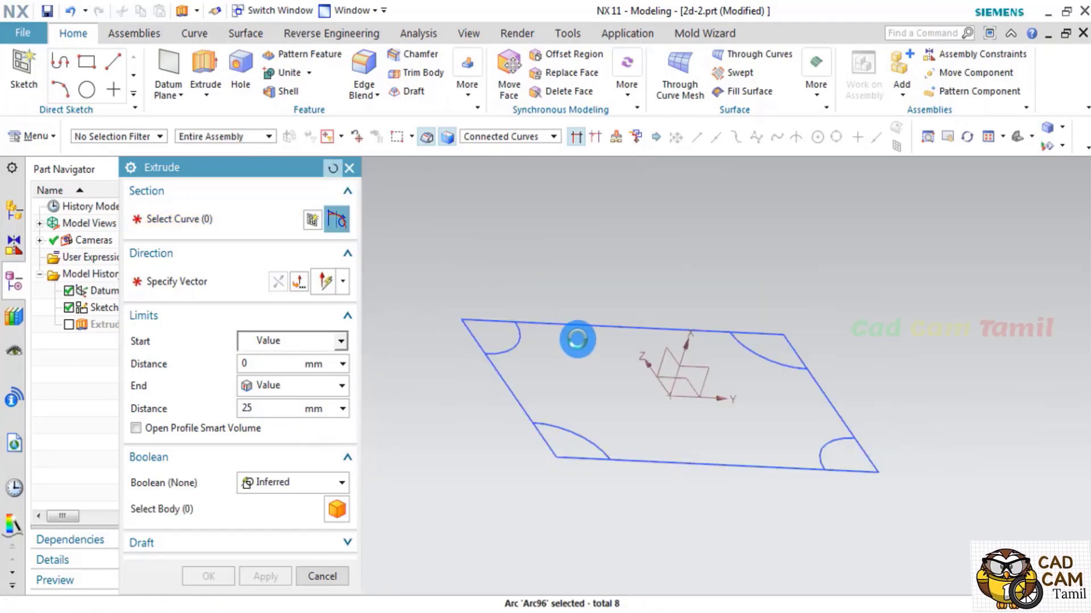
Set the Extrude curve rule to Region Boundary Curves and pick the central region bounded by the rectangle and four corner arcs
left_click(506, 135)
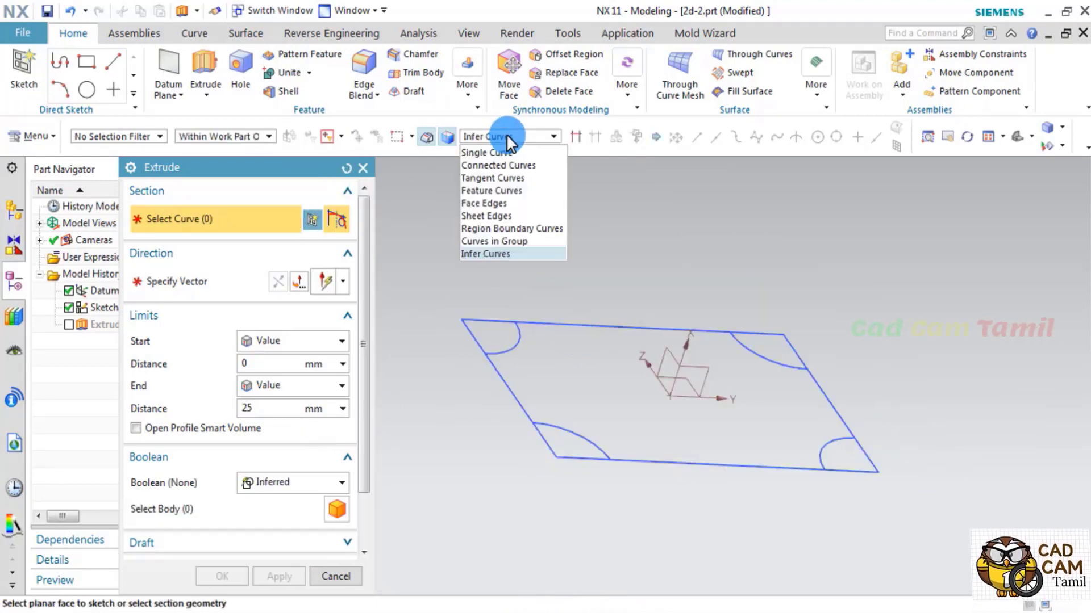
left_click(521, 227)
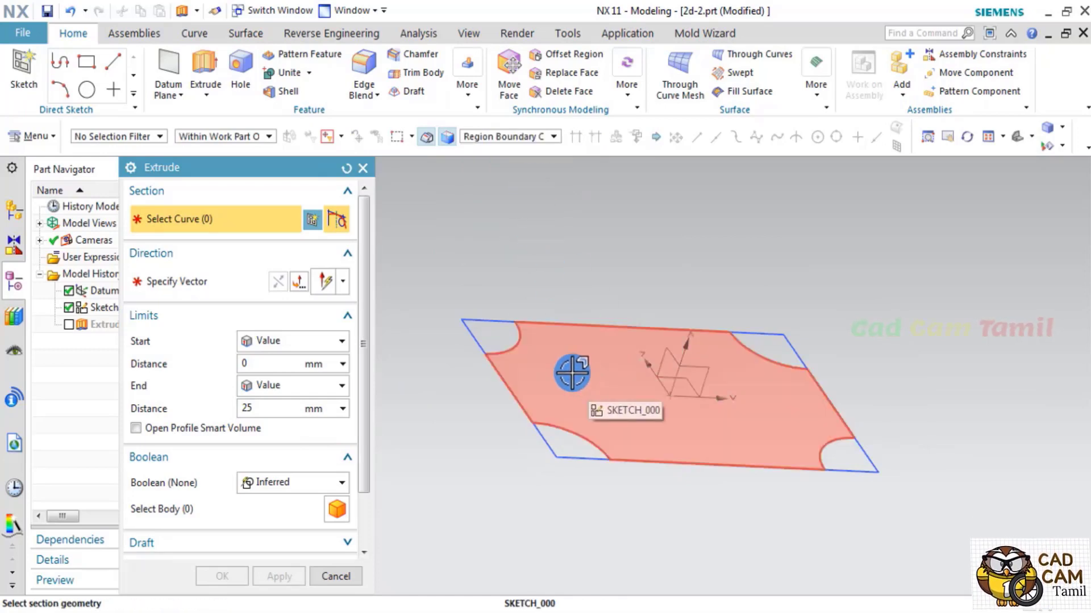
left_click(774, 353)
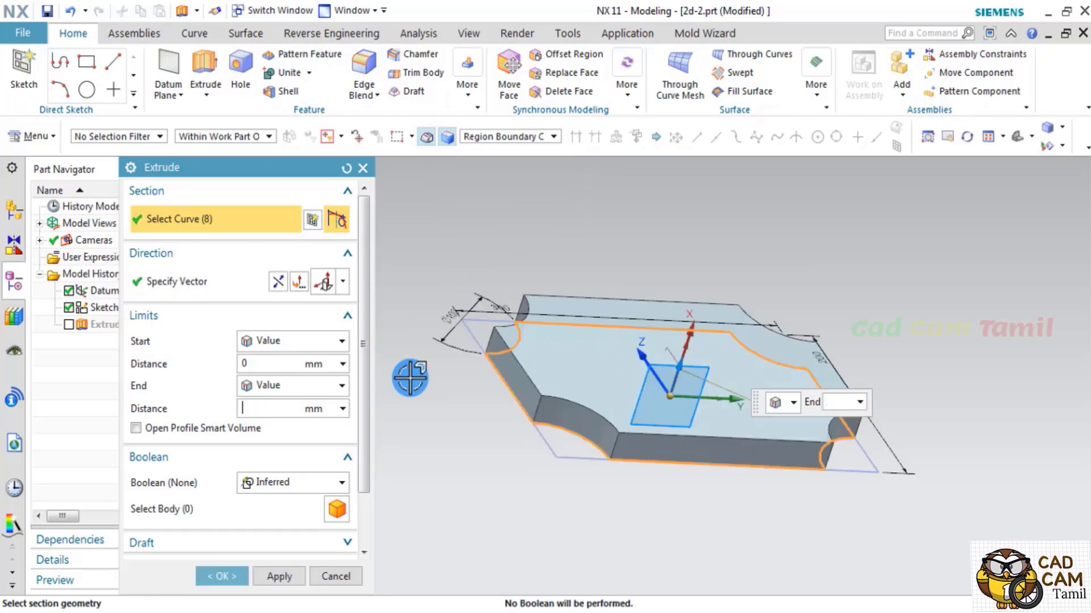
Extrude the selected region with an end distance of 50 mm and Boolean set to None
key("Return")
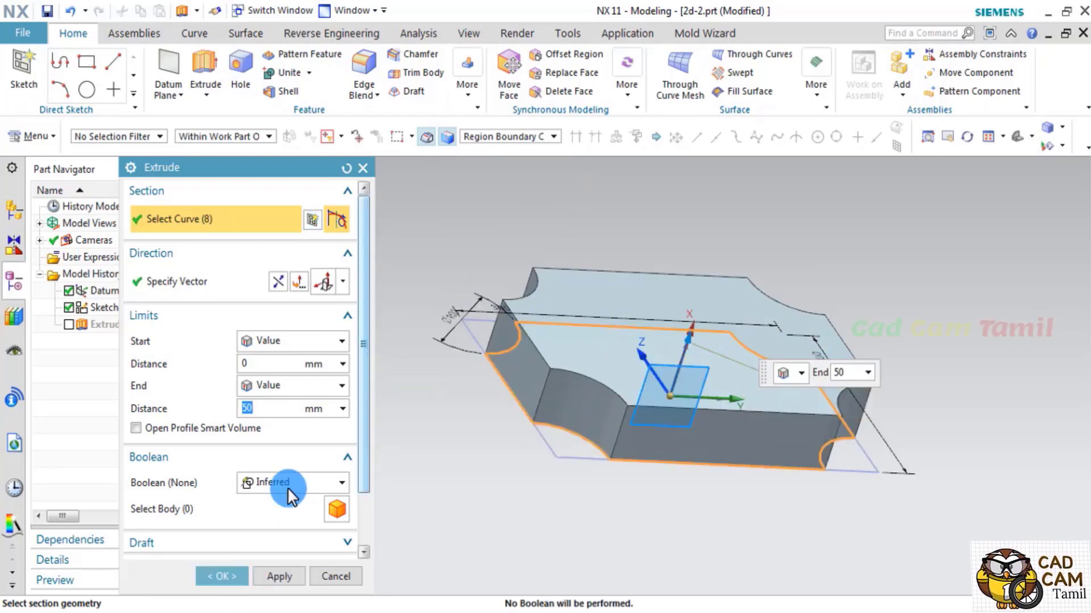
left_click(288, 486)
left_click(267, 503)
left_click(224, 575)
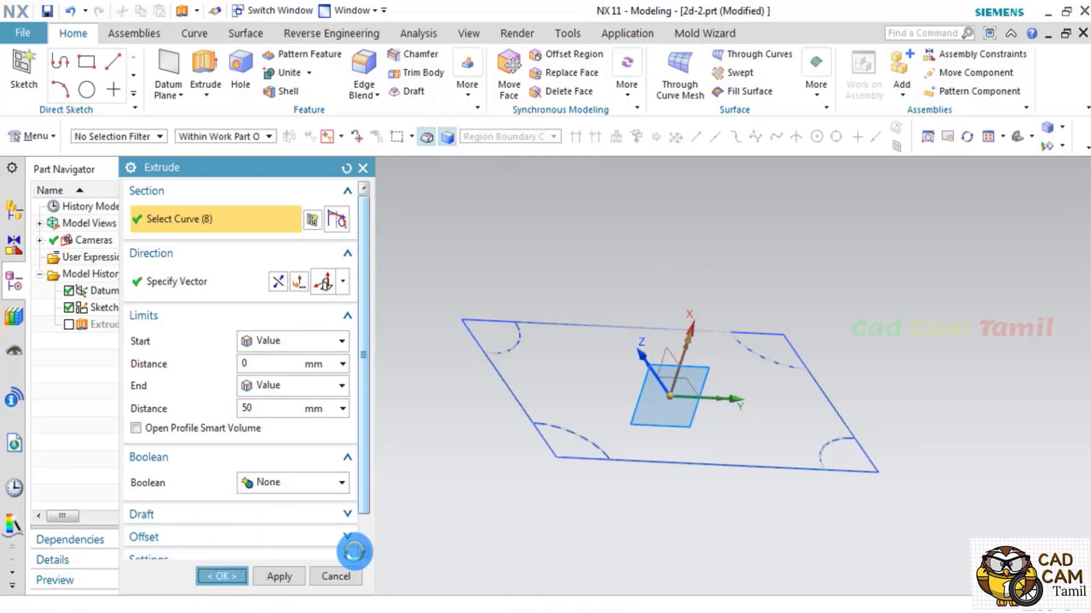
Hide the rectangle-and-arcs sketch so that the new extruded plate is displayed without it
scroll(460, 438, "up", 3)
scroll(460, 441, "down", 3)
middle_click_drag(461, 440, 455, 467)
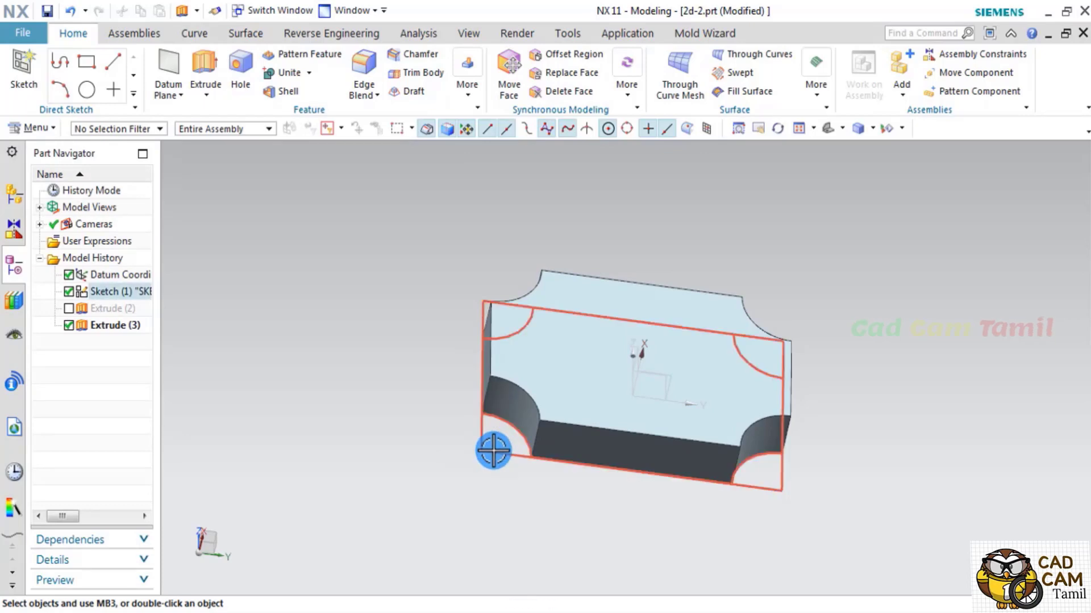
left_click(493, 451)
right_click(502, 436)
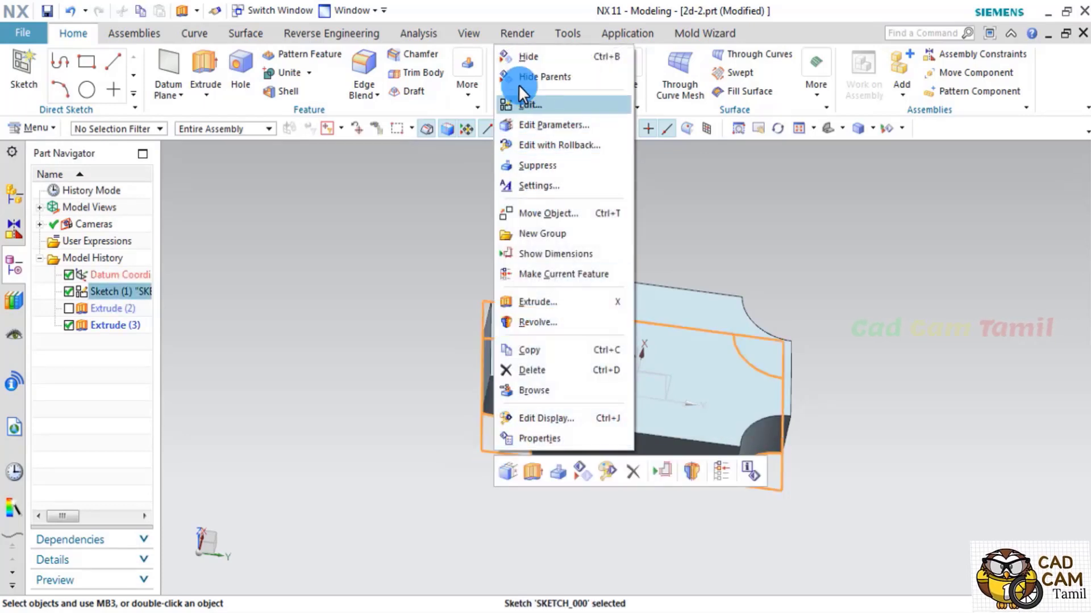
left_click(513, 57)
mouse_move(711, 394)
middle_mouse_down()
mouse_move(650, 389)
mouse_move(685, 398)
middle_mouse_up()
scroll(693, 412, "up", 3)
middle_click_drag(774, 429, 782, 418)
scroll(784, 418, "down", 1)
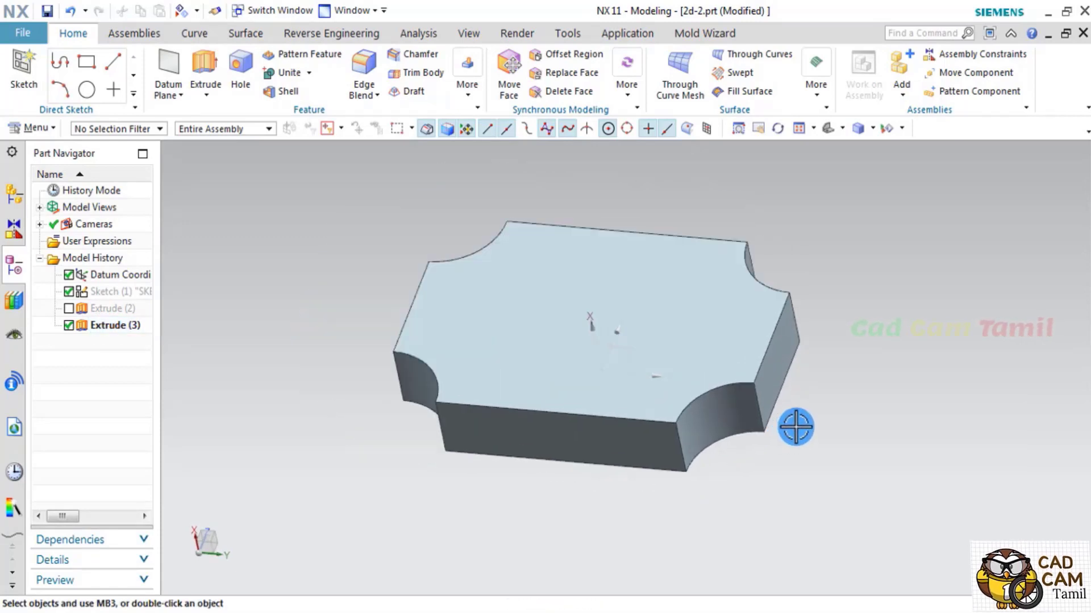
scroll(778, 443, "down", 1)
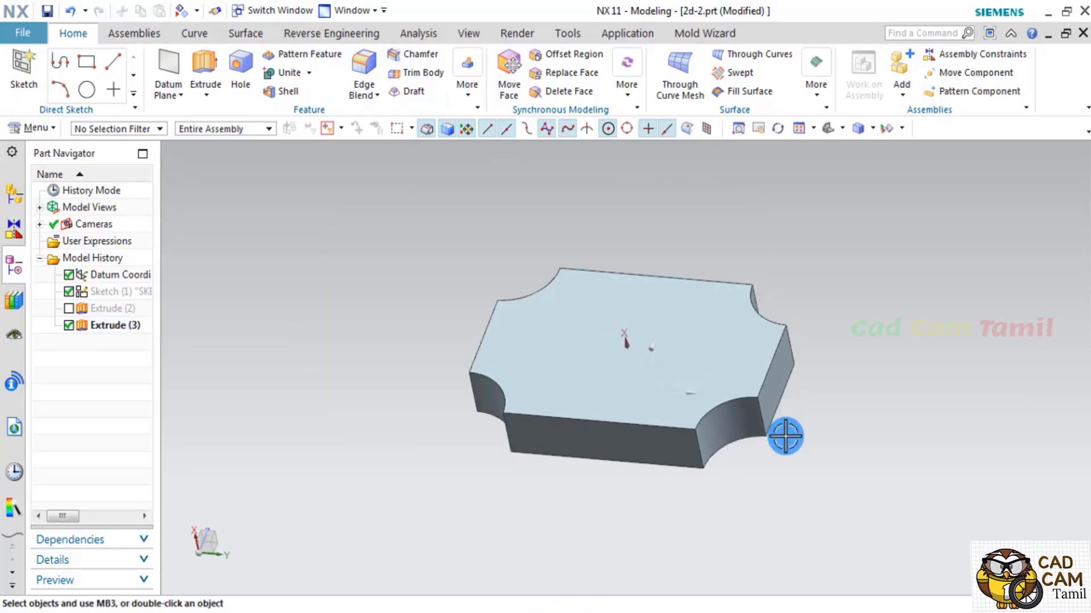